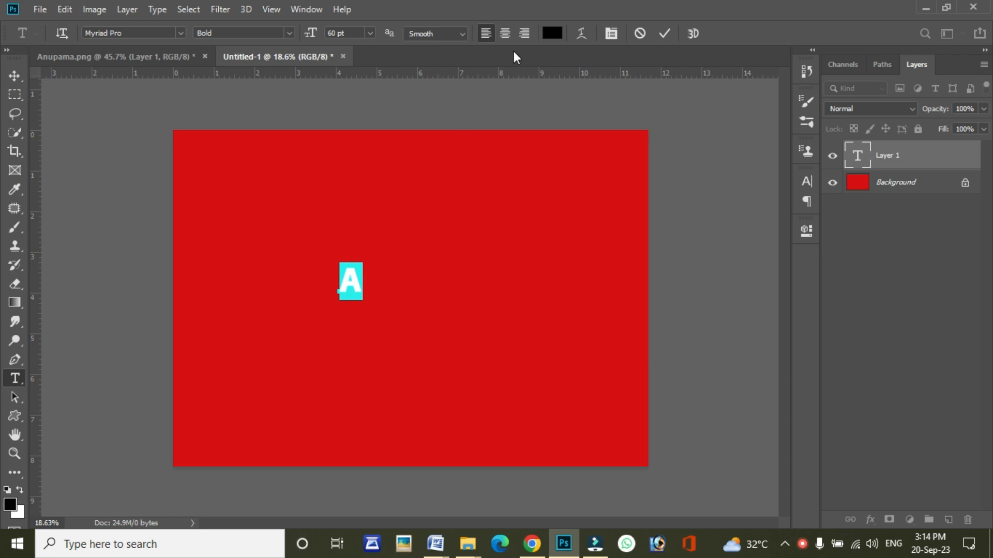
Step: Change the selected letter A's text color to white and commit the text edit
click(546, 40)
click(467, 173)
drag(467, 173, 433, 166)
click(763, 159)
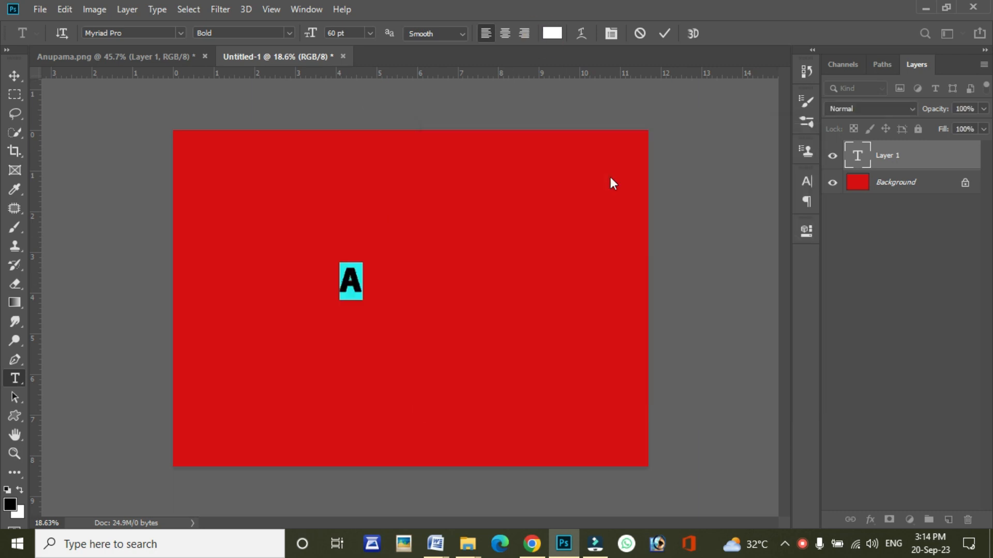
click(663, 33)
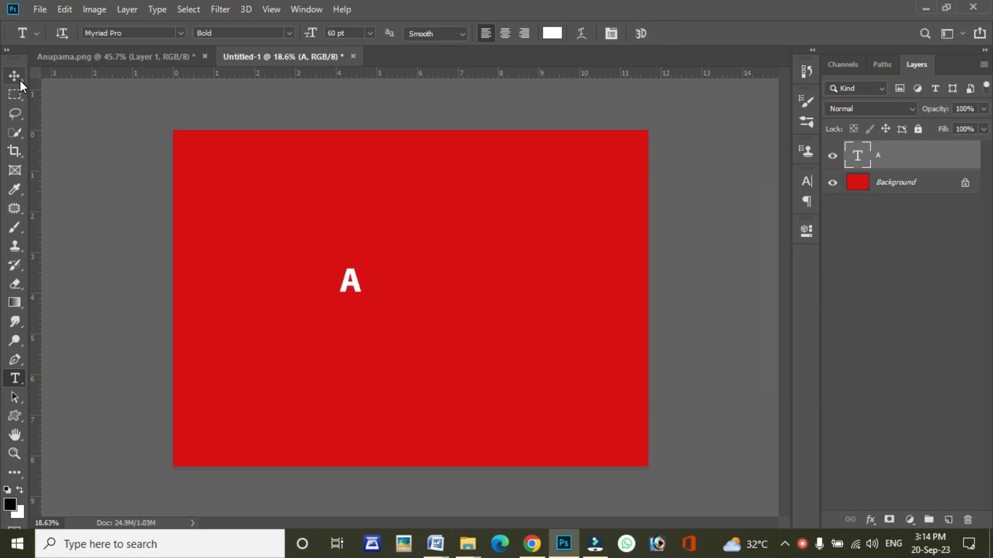
Step: Scale the letter A proportionally to about 591% and place it near the middle of the red canvas
click(19, 80)
drag(368, 265, 437, 262)
drag(425, 300, 462, 393)
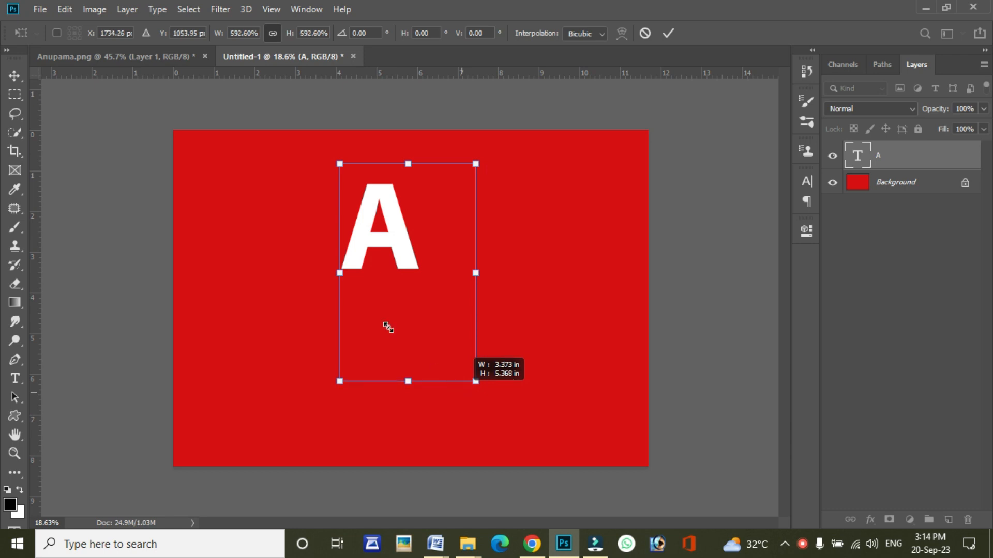
drag(388, 327, 390, 331)
mouse_move(387, 296)
mouse_down()
mouse_move(386, 288)
mouse_move(382, 302)
mouse_up()
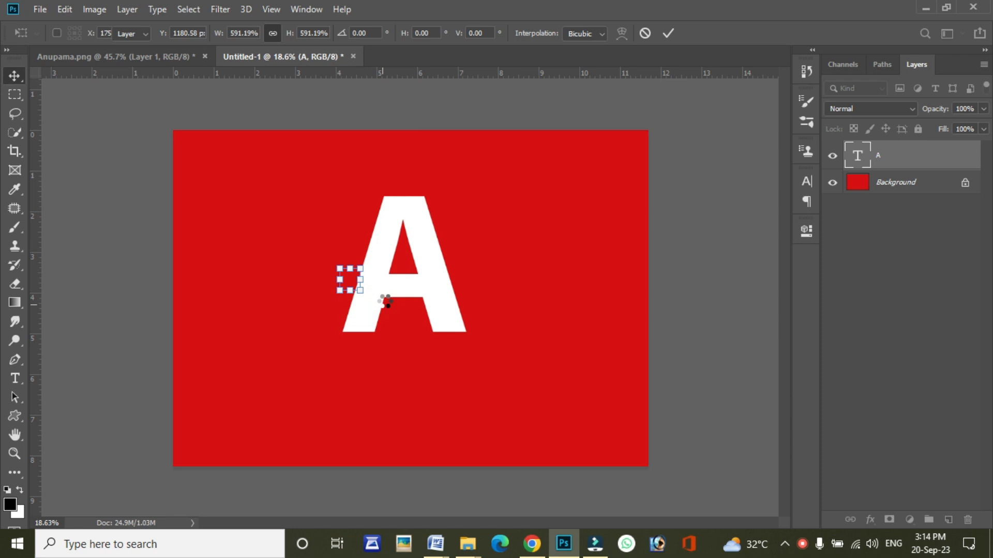
key(Return)
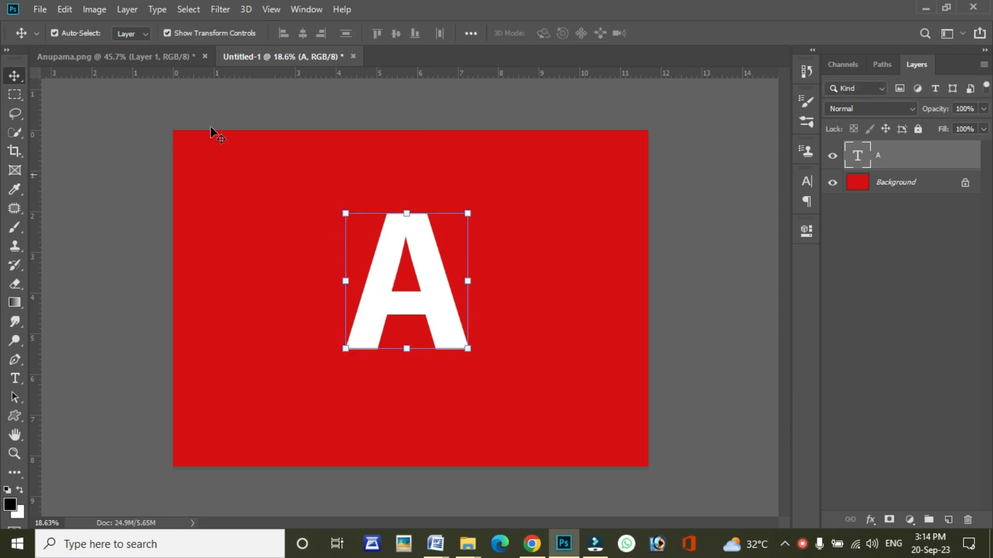
Step: Bring the woman cutout from the other open document into Untitled-1, scaled to about 145% over the left part of the letter A
click(141, 57)
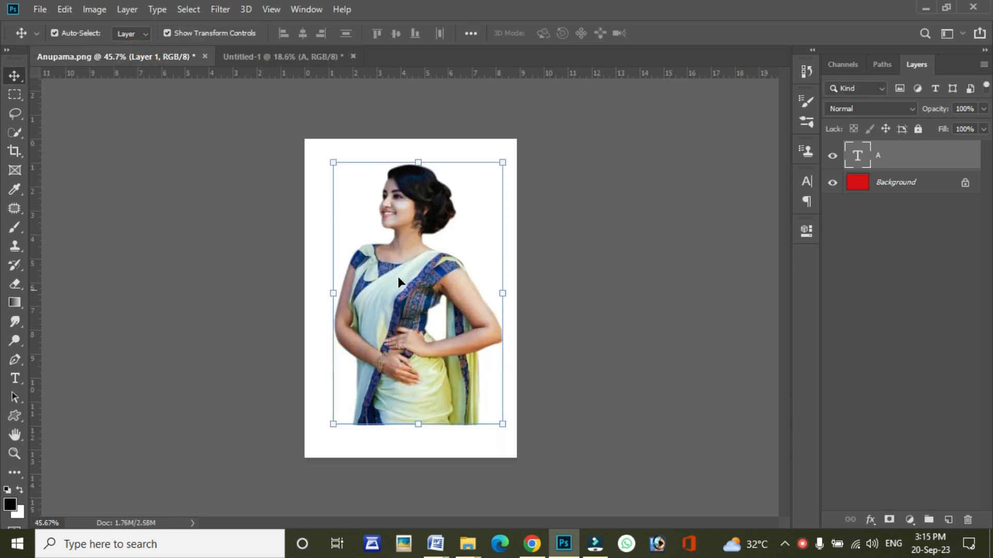
drag(399, 276, 428, 313)
key(ctrl+t)
drag(345, 199, 345, 199)
scroll(408, 308, up, 2)
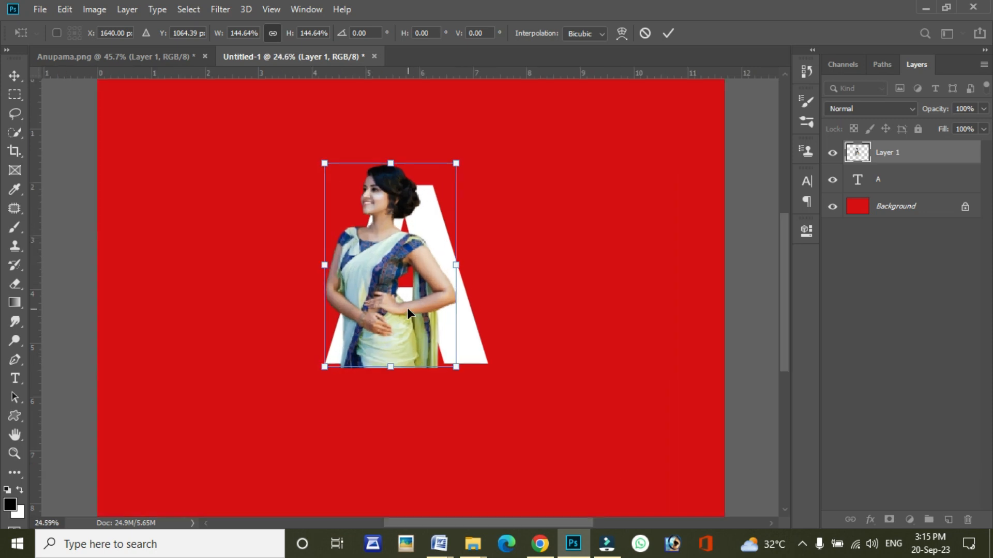
scroll(408, 308, up, 1)
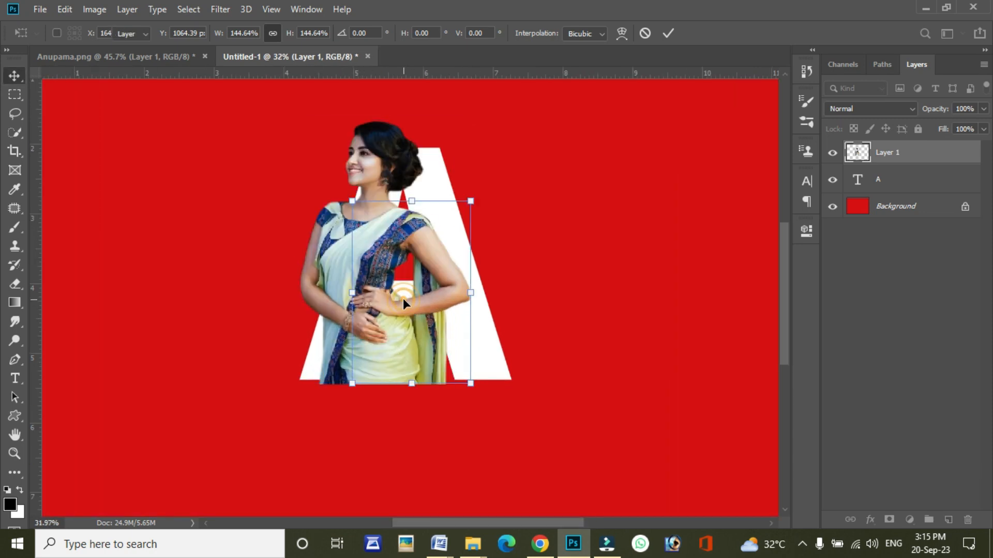
key(Return)
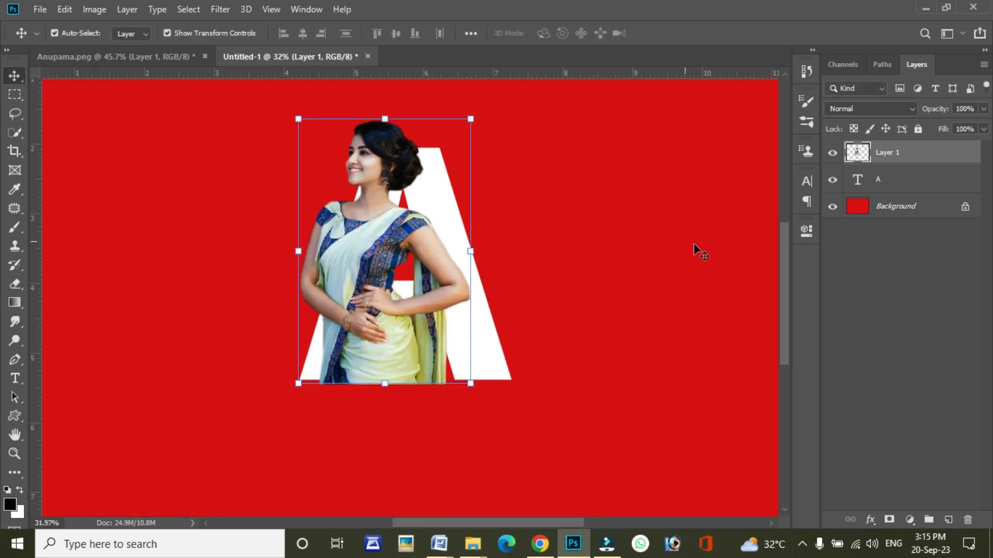
Step: Duplicate the woman's photo layer, Layer 1, and hide the copy
drag(880, 158, 948, 519)
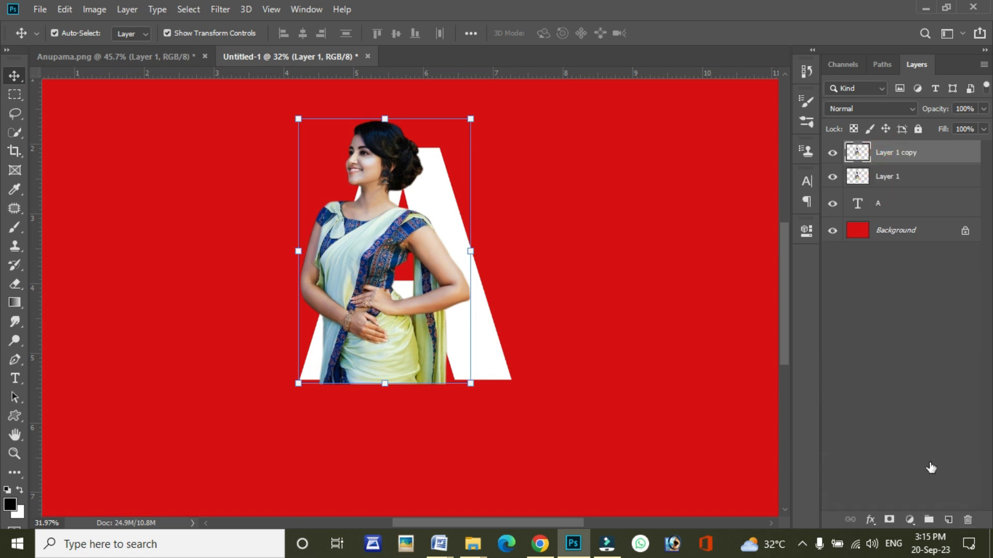
click(832, 155)
Step: Clip Layer 1 to the letter A text layer with a clipping mask
click(886, 179)
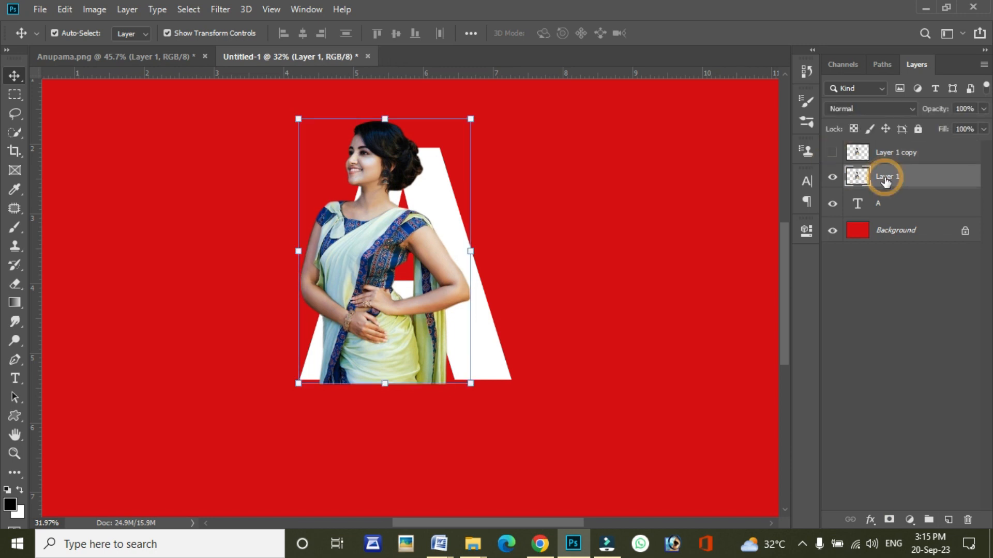
right_click(883, 178)
click(882, 176)
right_click(883, 175)
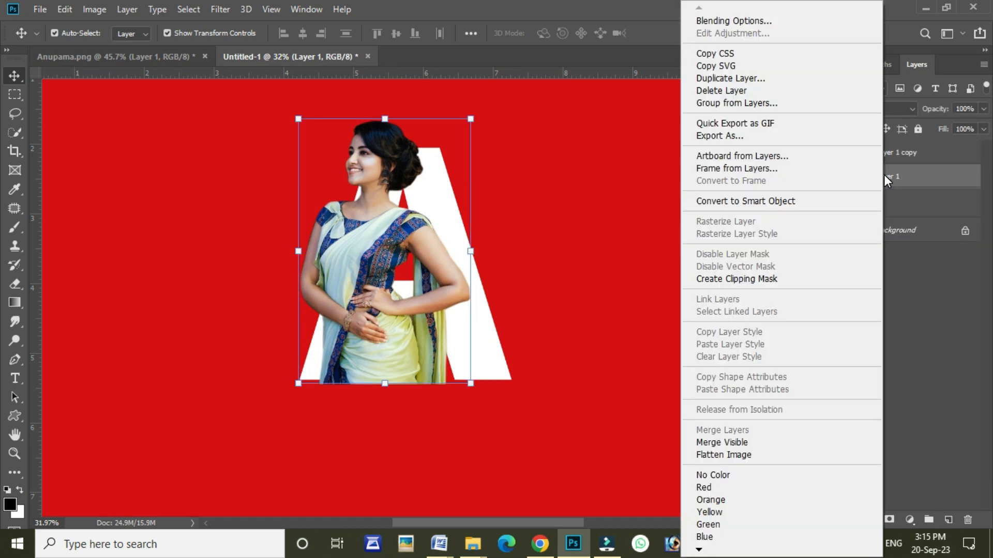
click(757, 280)
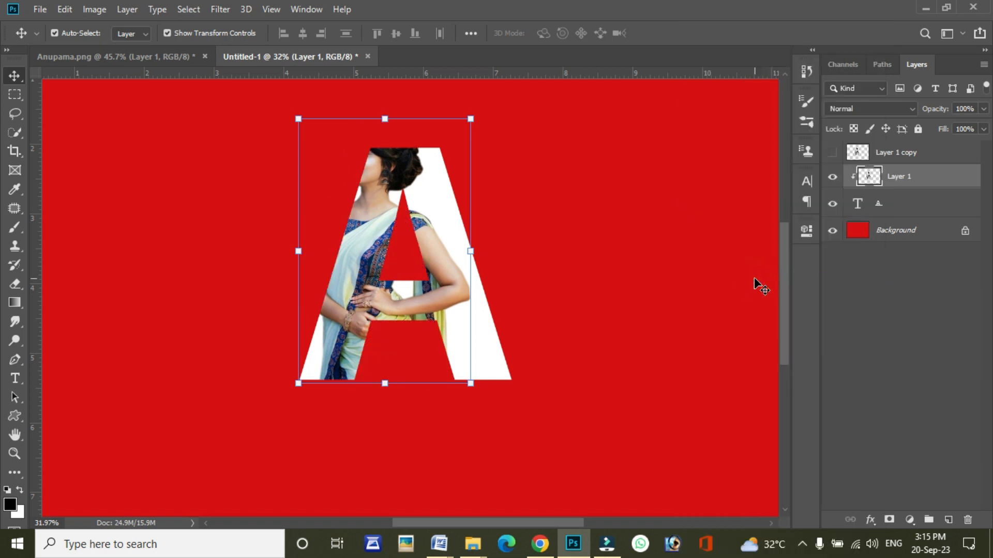
Step: Load the letter A's pixels as a selection, then show Layer 1 copy and add a layer mask from that selection
right_click(859, 209)
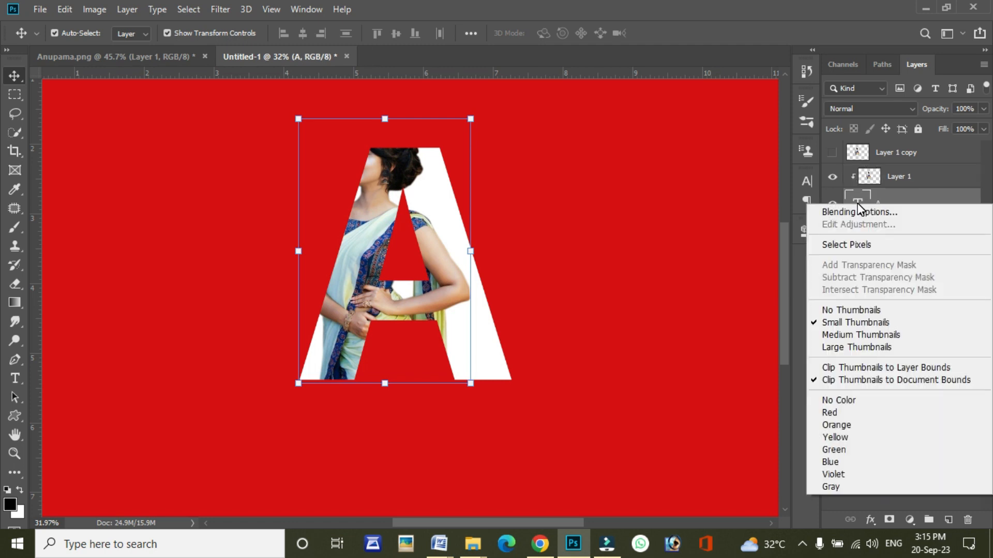
click(859, 245)
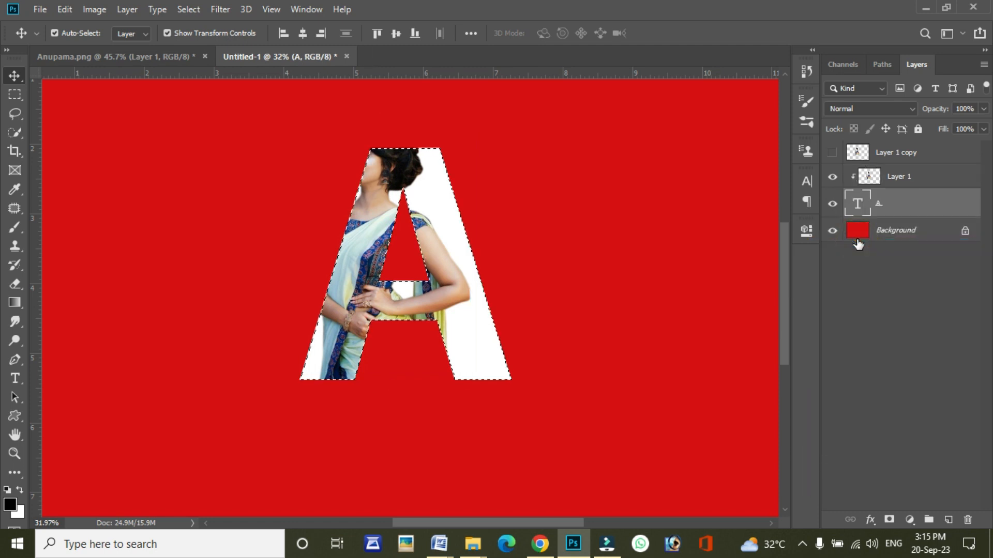
click(886, 153)
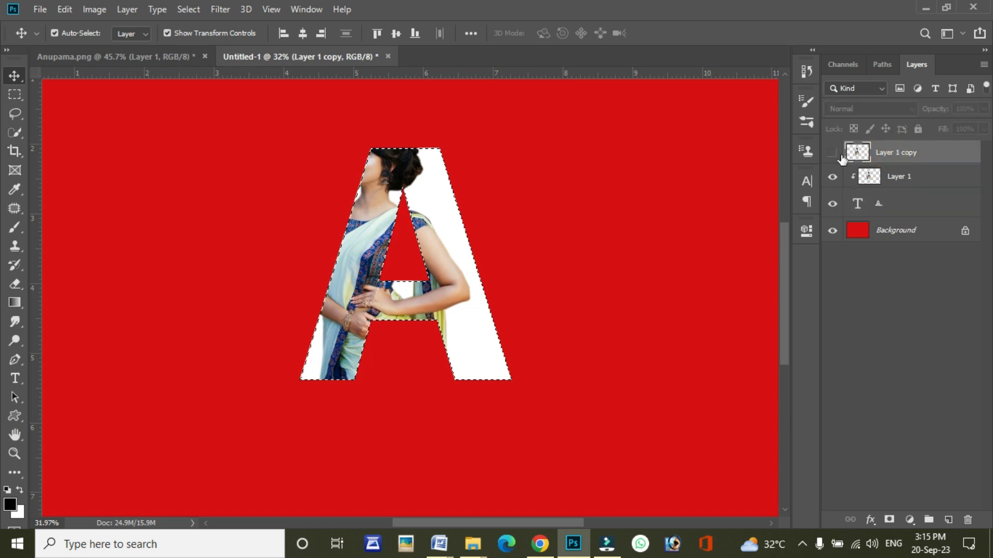
click(832, 153)
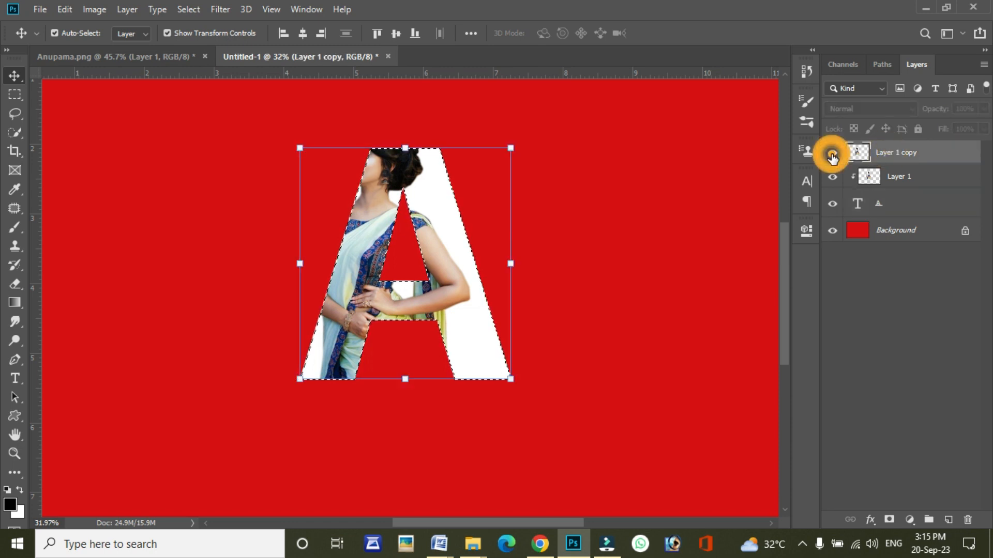
click(889, 519)
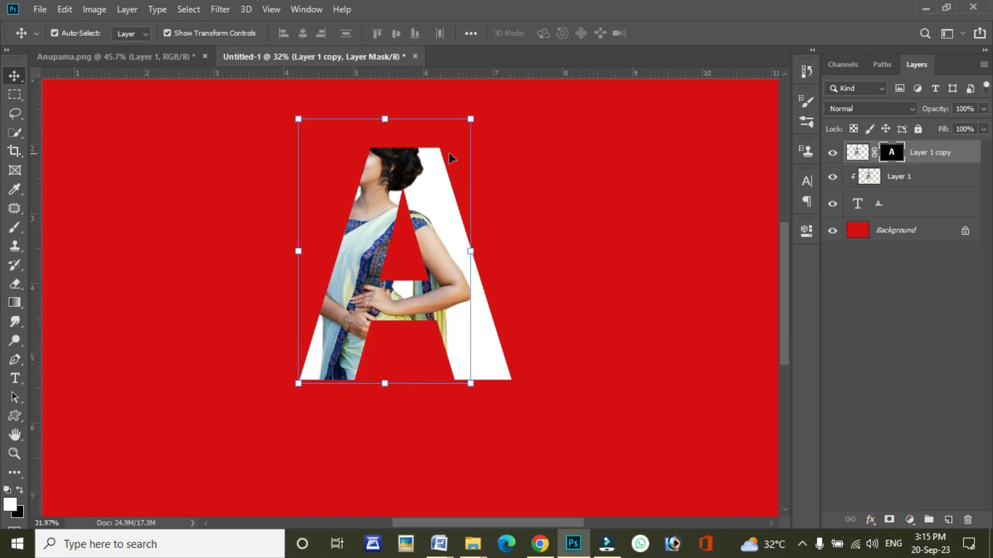
Step: Paint white on Layer 1 copy's mask with a 338 px Soft Round brush to reveal the woman's face and outer arm beyond the letter
click(15, 227)
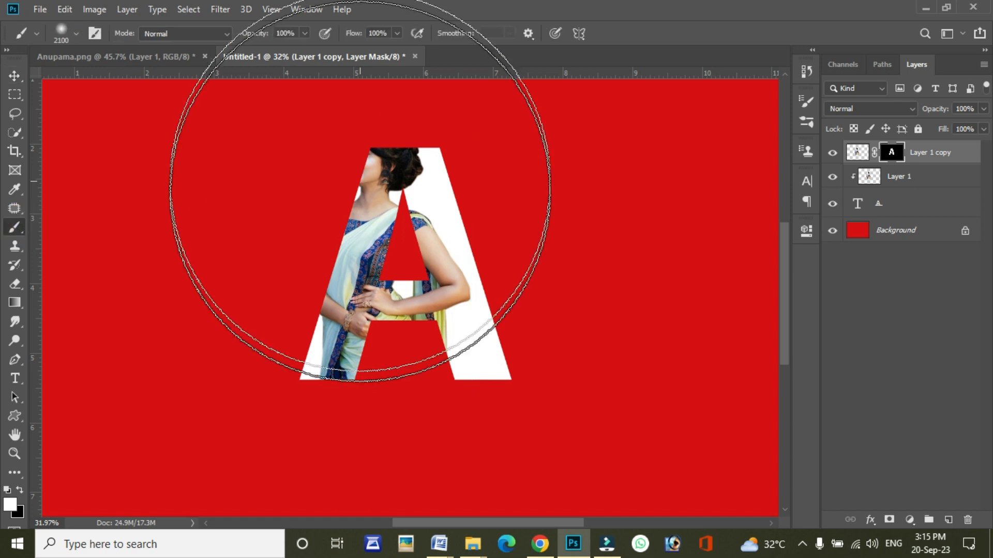
right_click(341, 218)
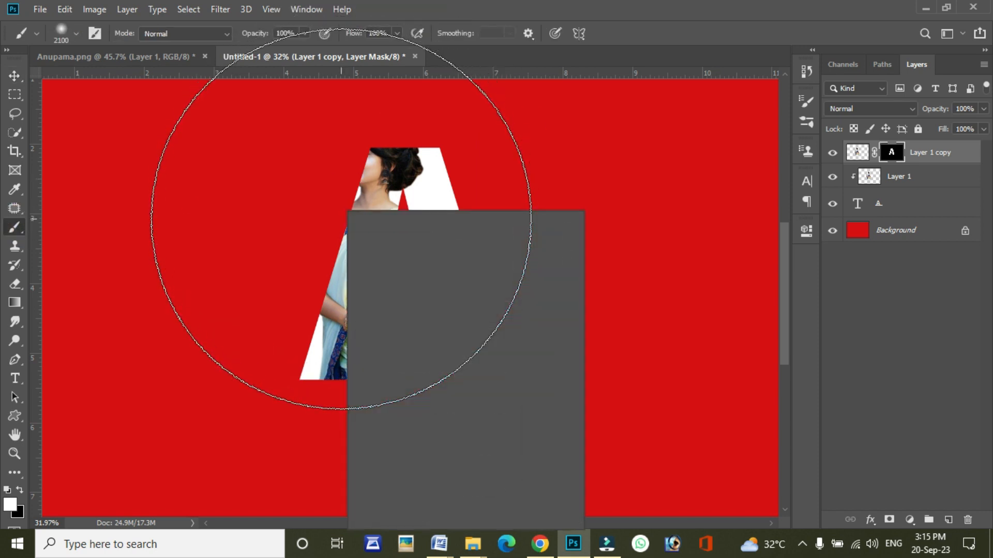
drag(491, 247, 454, 247)
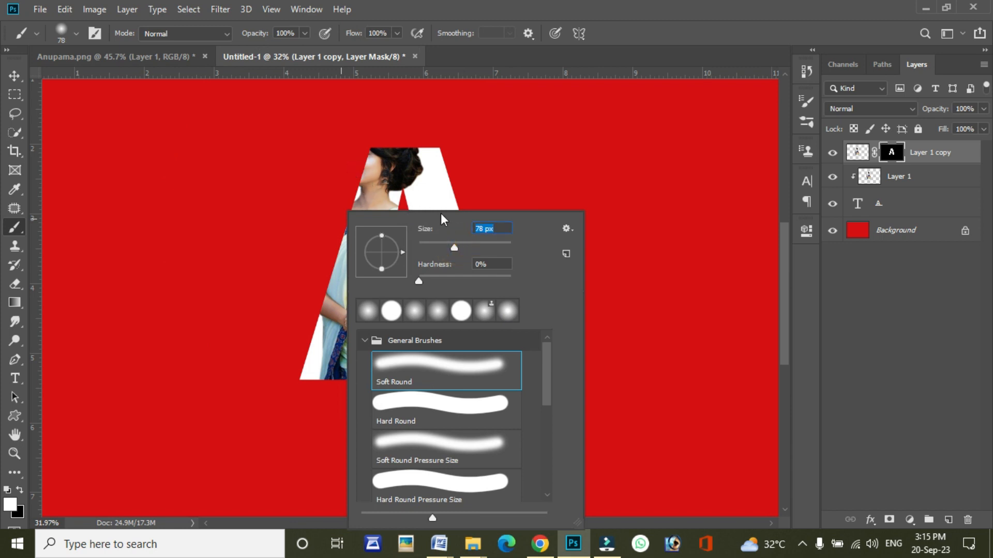
click(475, 246)
click(495, 242)
mouse_move(359, 137)
mouse_down()
mouse_move(307, 244)
mouse_move(300, 310)
mouse_move(312, 216)
mouse_up()
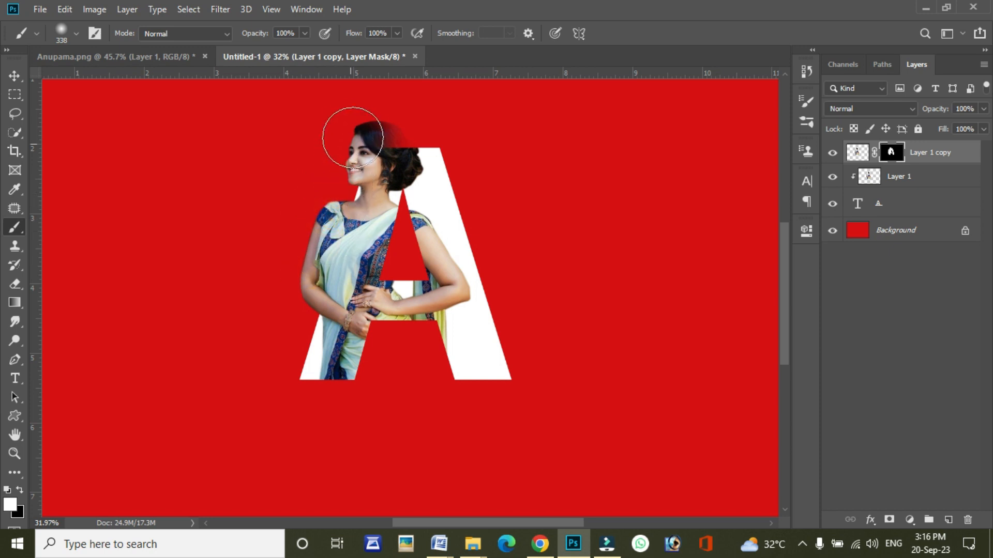
Step: Set the brush hardness to 53% and paint white on the mask to fully reveal the top of the woman's hair
right_click(352, 132)
click(479, 199)
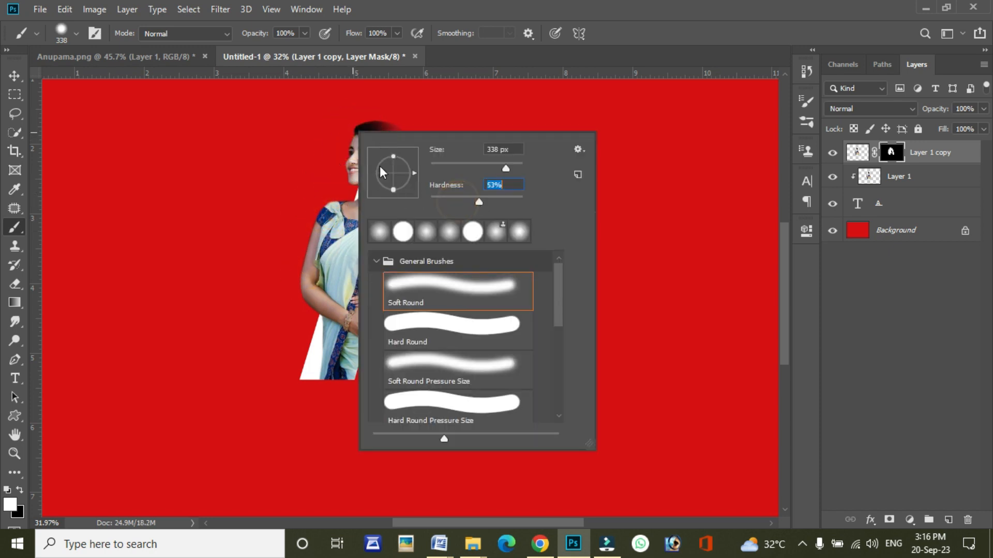
click(343, 146)
drag(381, 127, 460, 128)
mouse_move(460, 128)
mouse_down()
mouse_move(331, 121)
mouse_move(316, 153)
mouse_up()
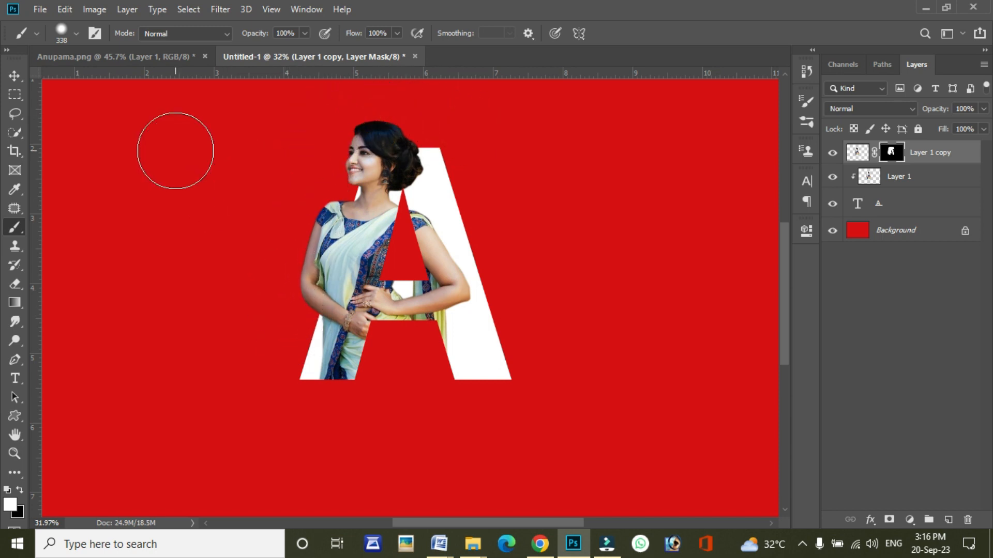
click(15, 76)
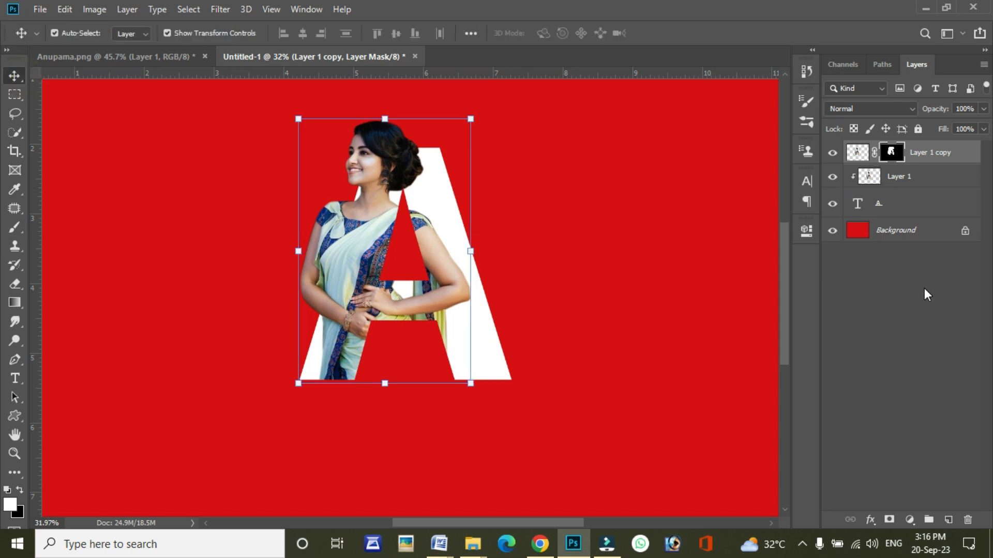
Step: Add a Stroke layer style to the letter A text layer with the gray color #7e7a7e
click(879, 201)
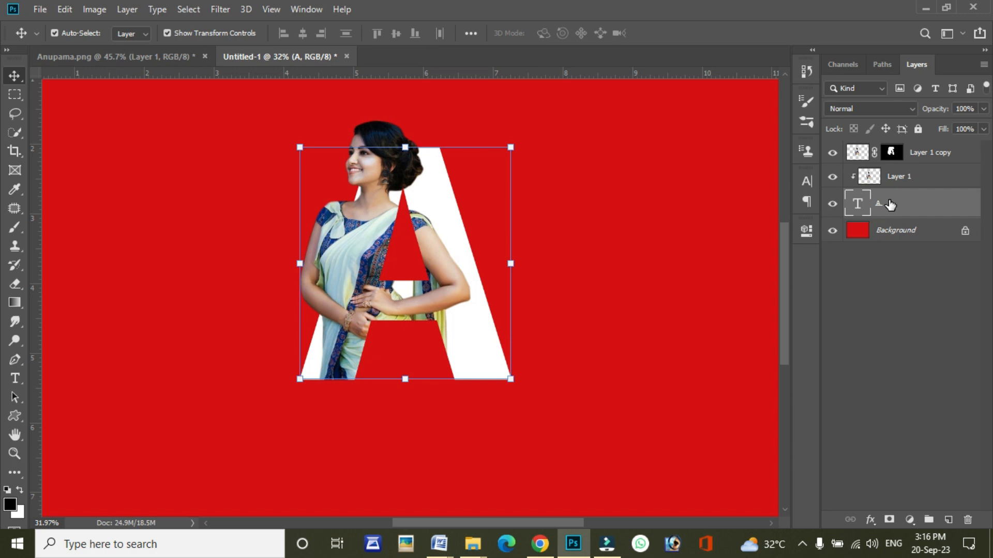
click(870, 520)
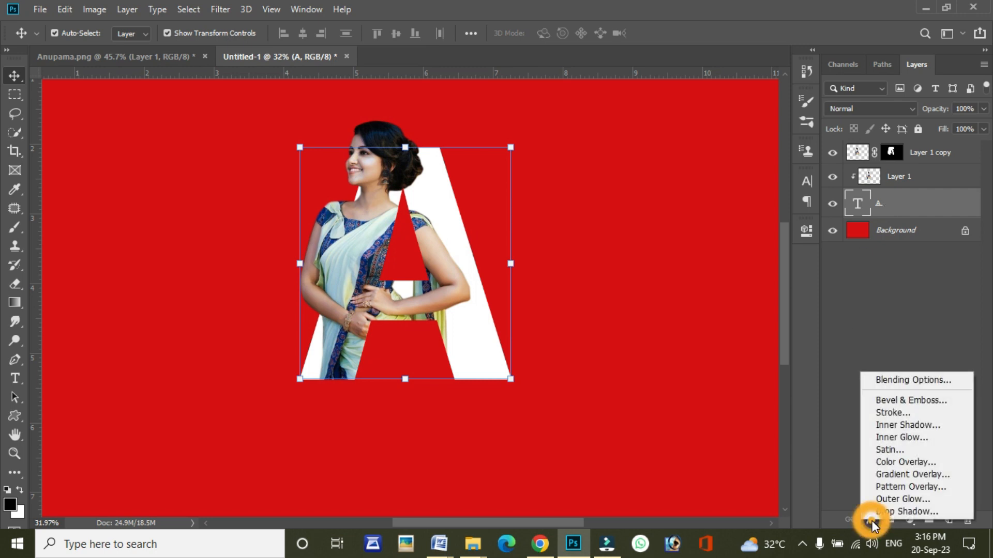
click(898, 417)
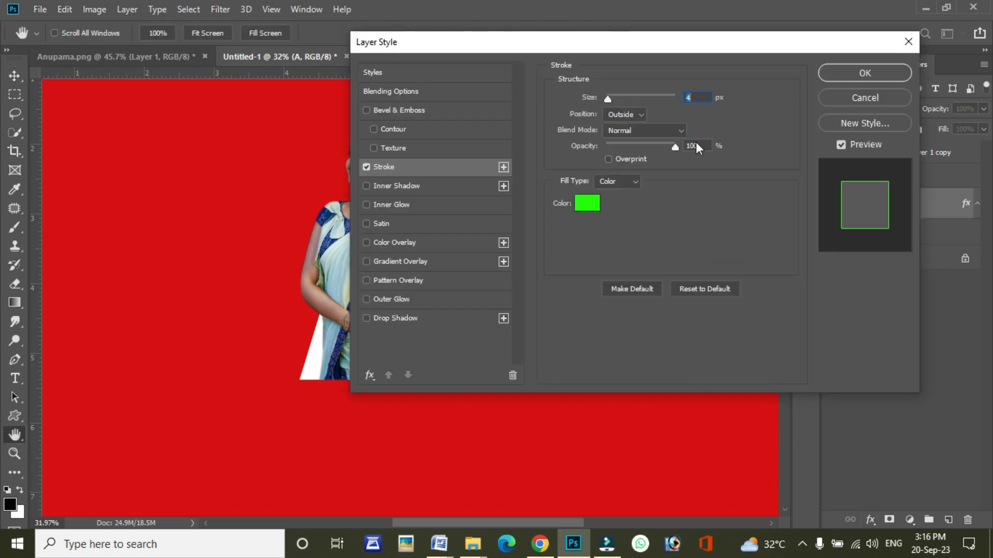
drag(595, 48, 530, 83)
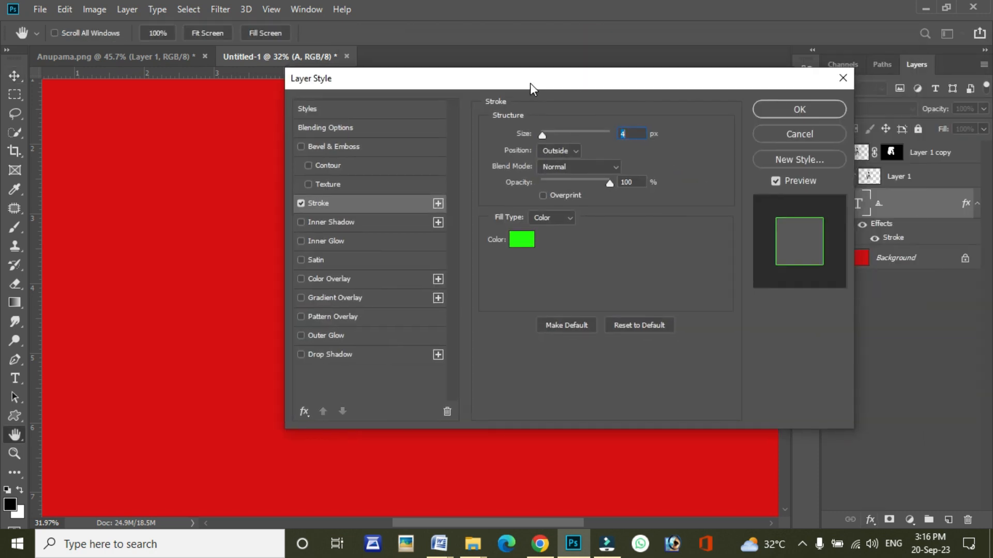
click(528, 238)
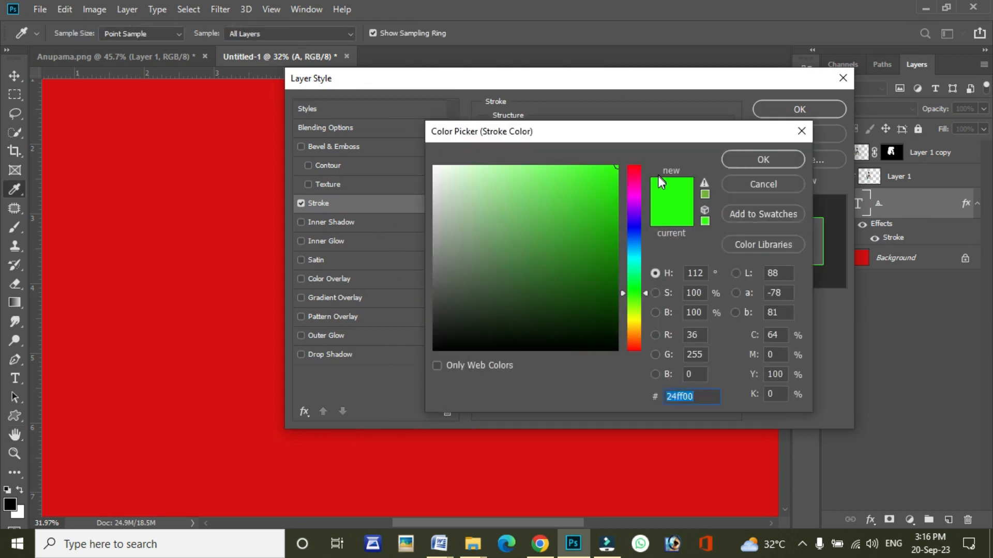
click(634, 196)
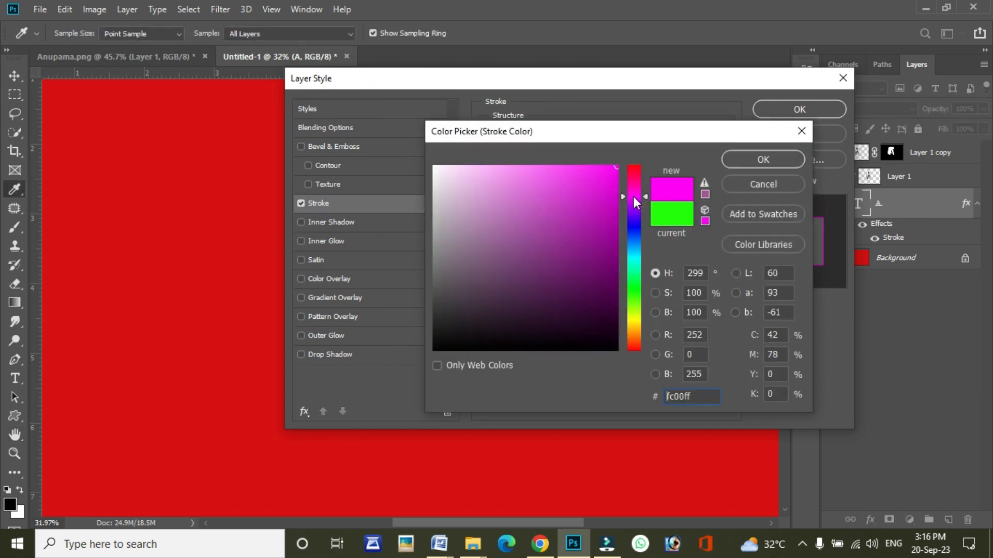
drag(446, 212, 437, 235)
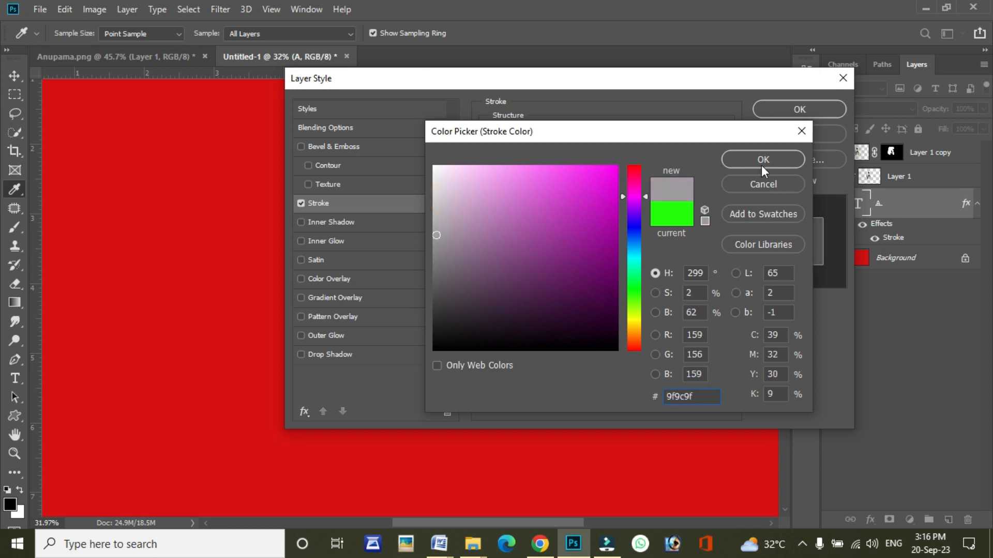
drag(438, 253, 439, 259)
click(785, 158)
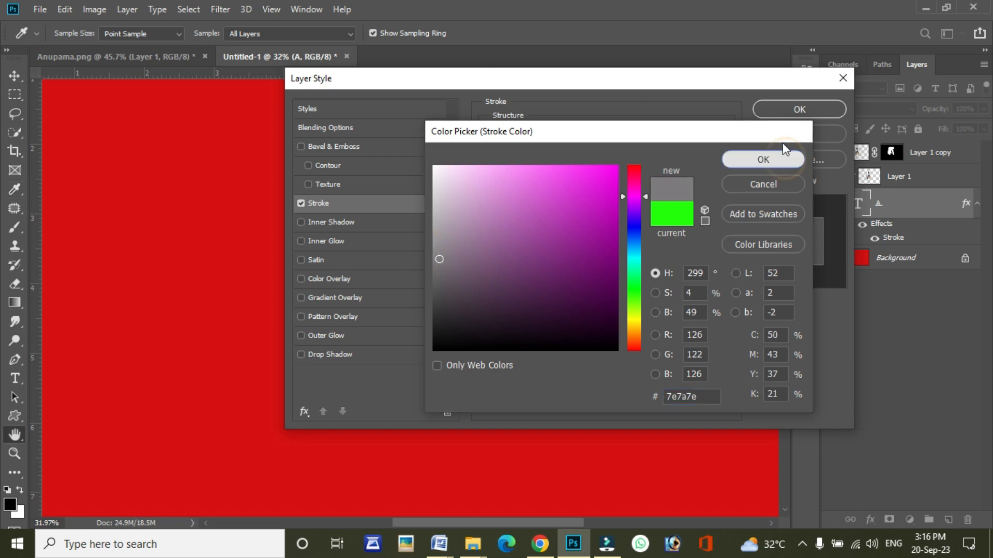
Step: Set the letter's stroke size to 6 px and apply the layer style
drag(623, 83, 644, 80)
key(Up)
key(Up)
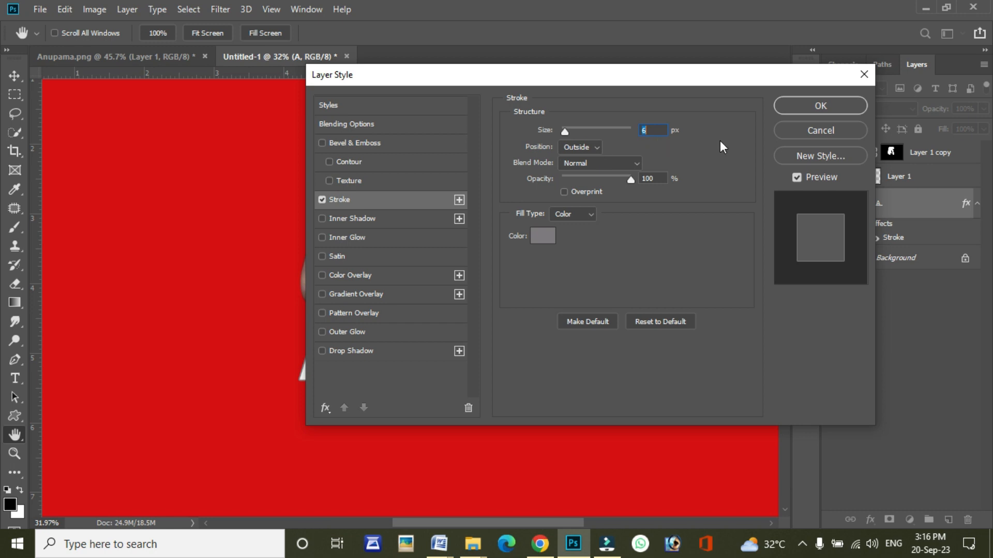
click(812, 102)
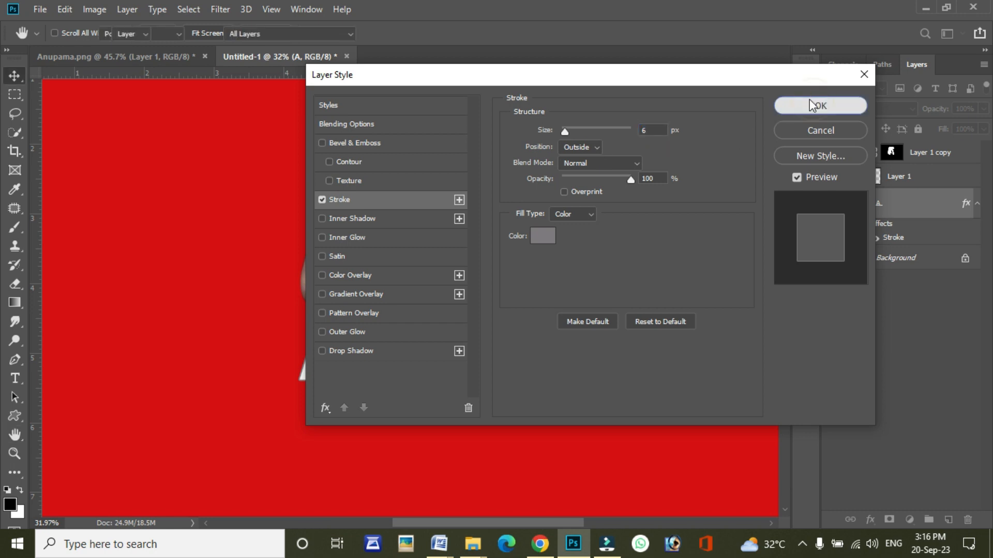
Step: Add a Drop Shadow to the letter A text layer and set the shadow size to 62 px
scroll(423, 241, up, 5)
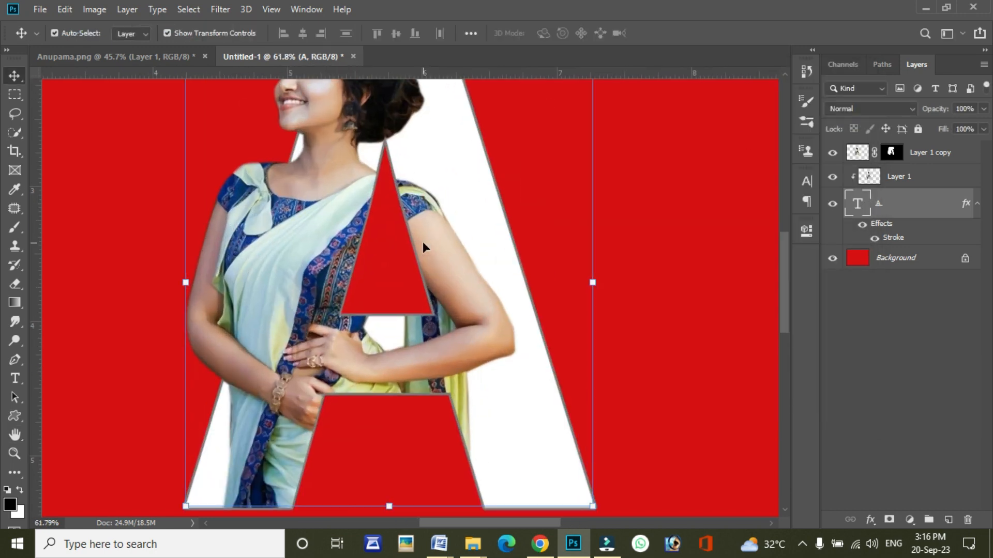
scroll(423, 247, down, 2)
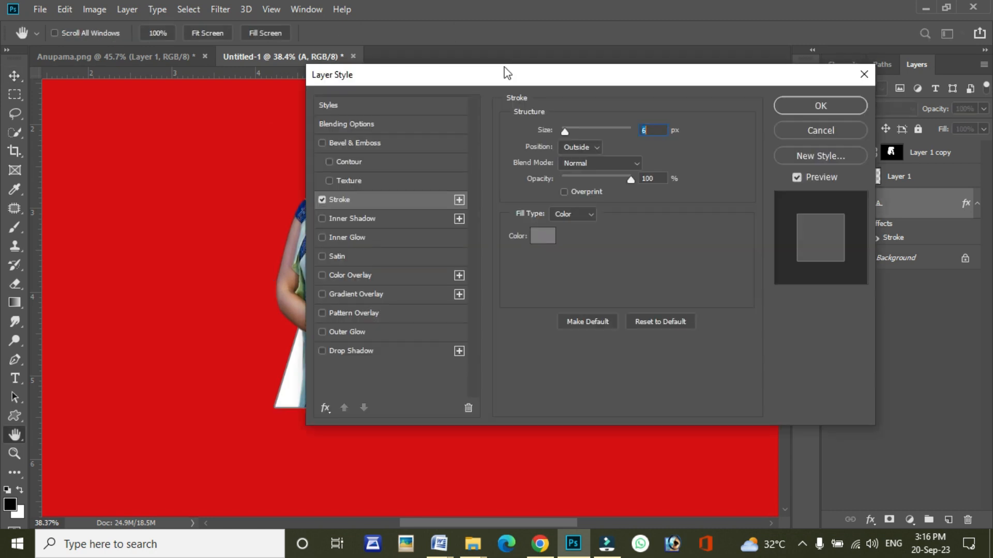
drag(504, 66, 664, 44)
click(513, 326)
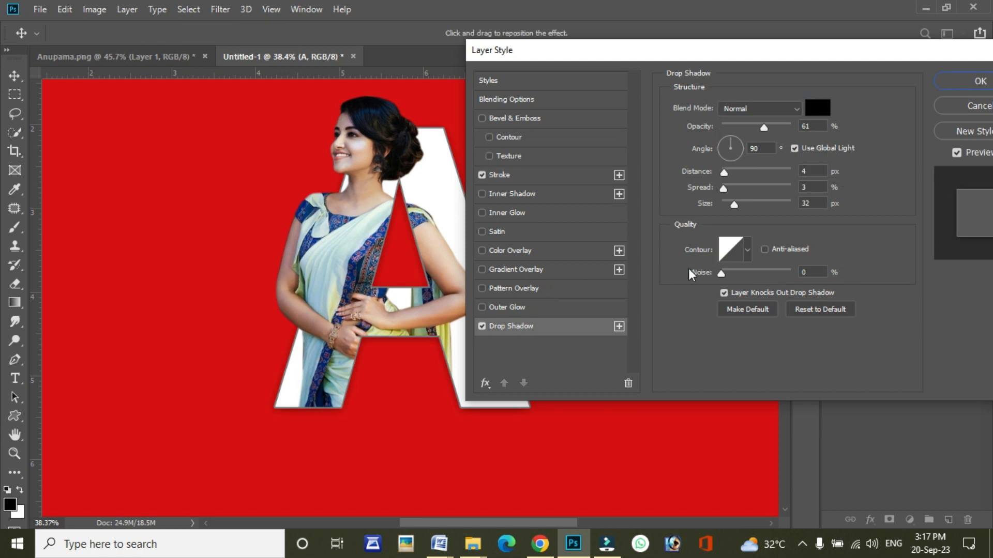
drag(737, 204, 743, 203)
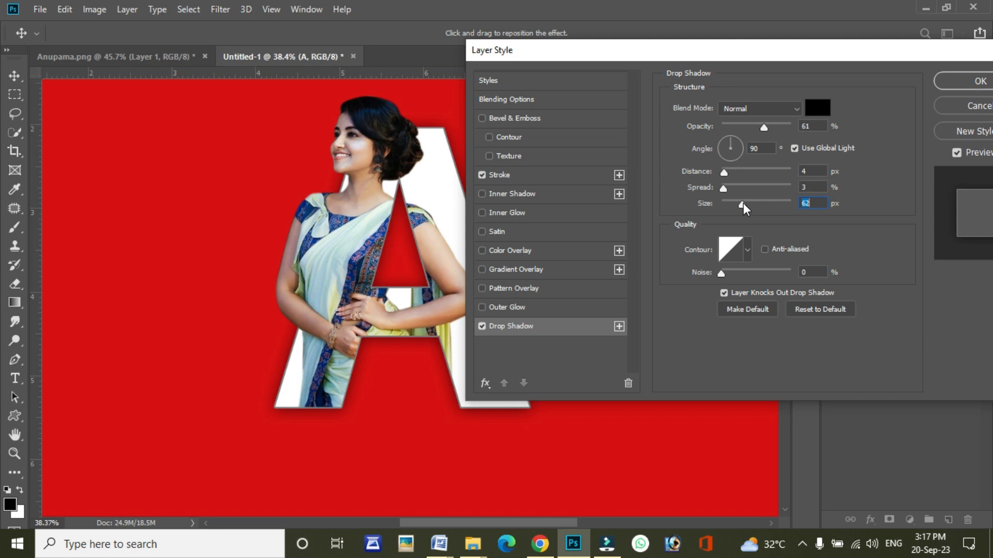
click(953, 81)
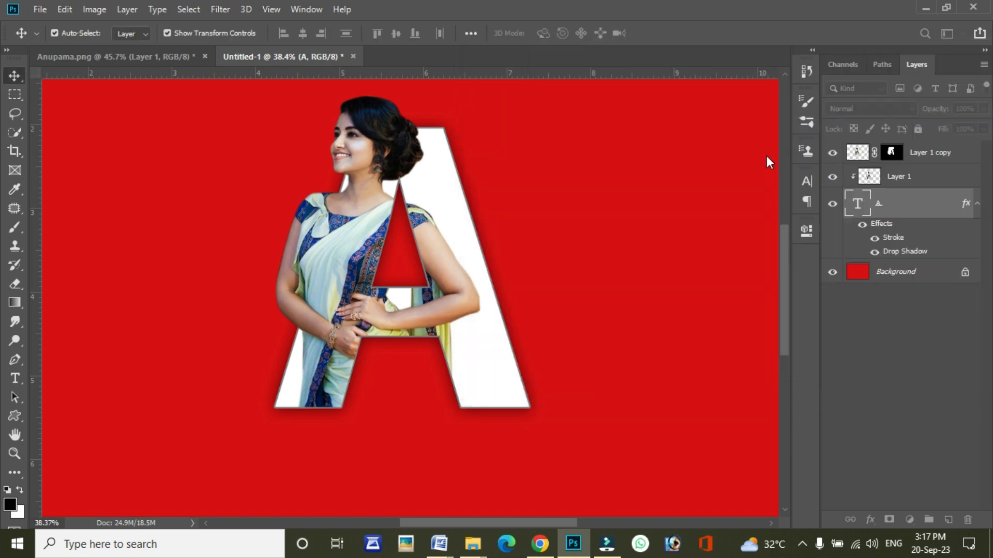
Step: Add a Drop Shadow to Layer 1 copy and set the shadow size to 40 px
click(915, 154)
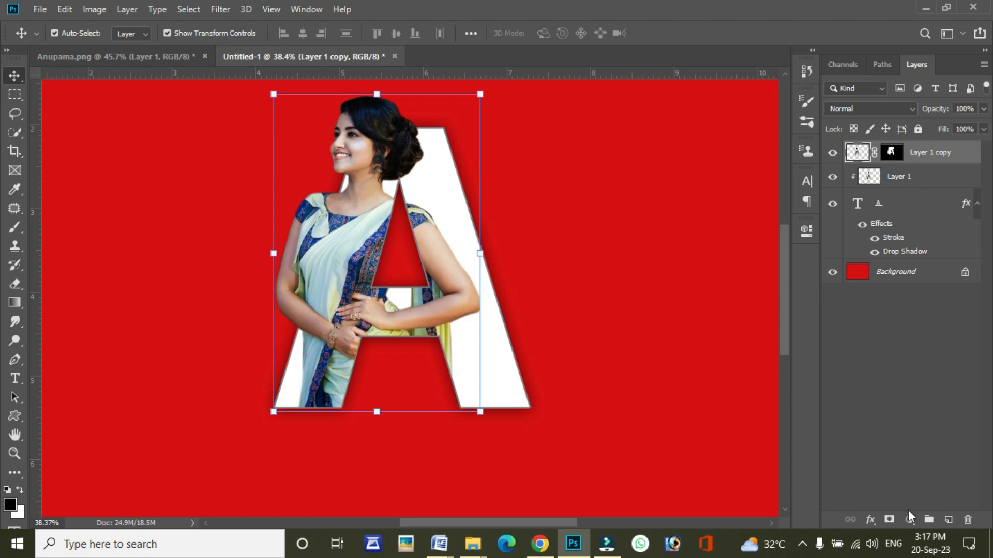
click(910, 519)
click(871, 520)
click(870, 520)
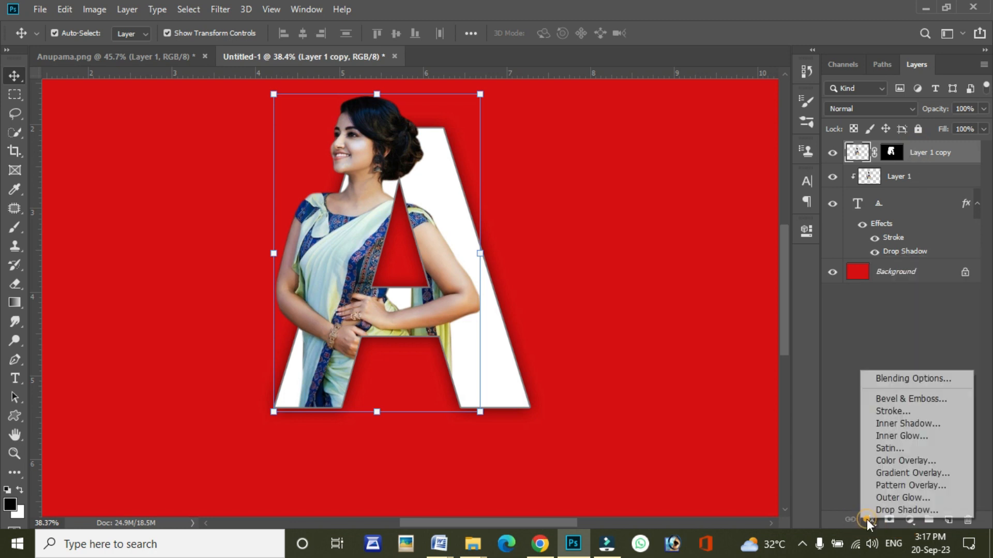
click(871, 520)
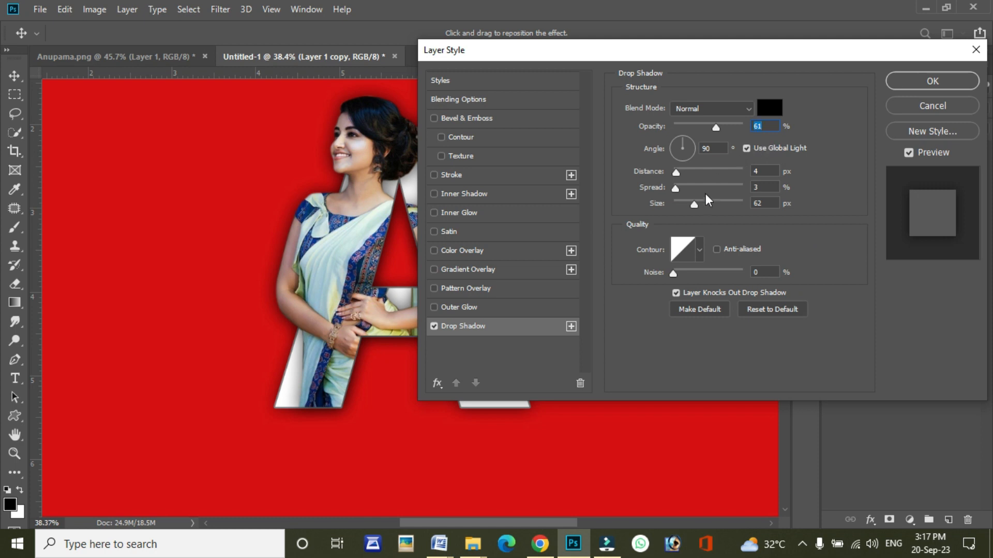
drag(696, 206, 689, 206)
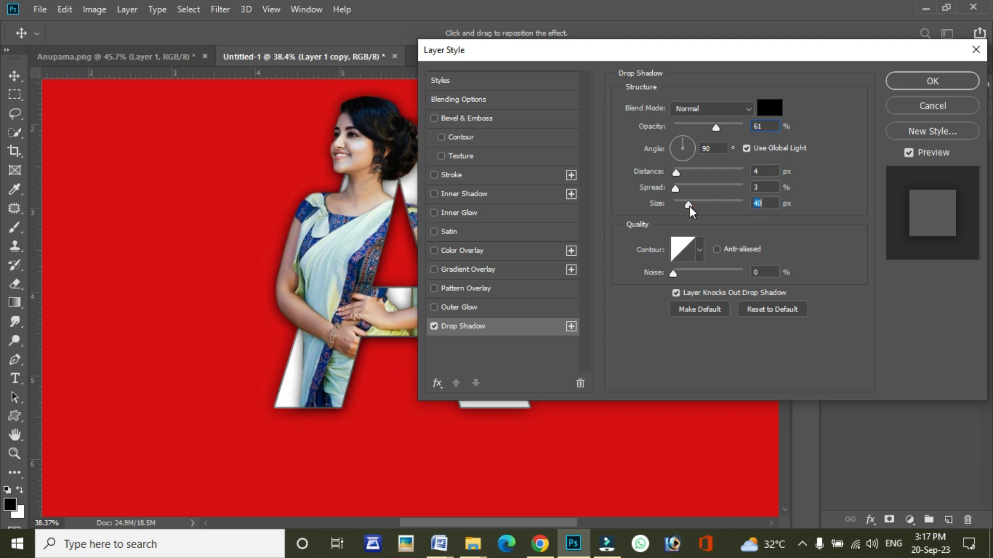
click(924, 83)
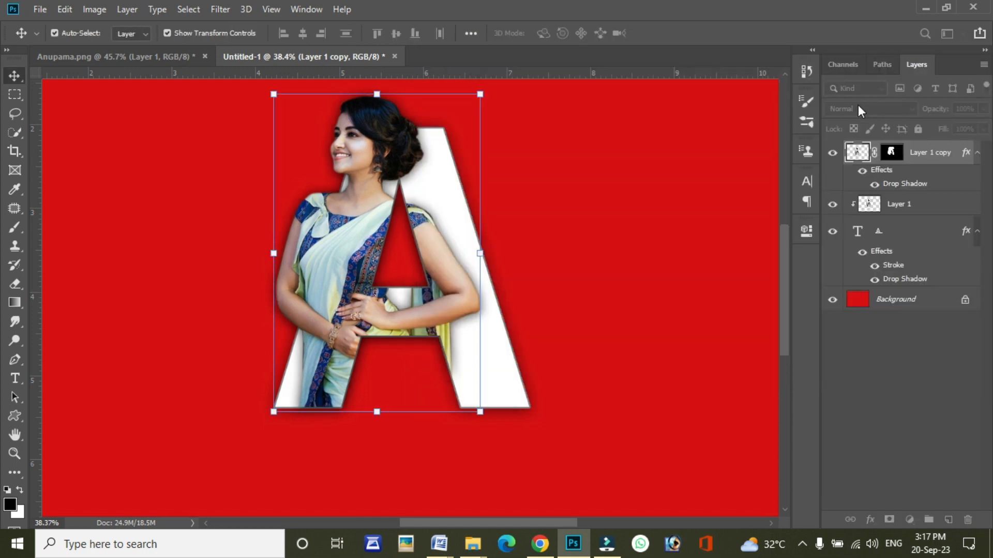
Step: Group Layer 1 copy, Layer 1 and the letter A text layer, and duplicate the group
scroll(490, 259, down, 2)
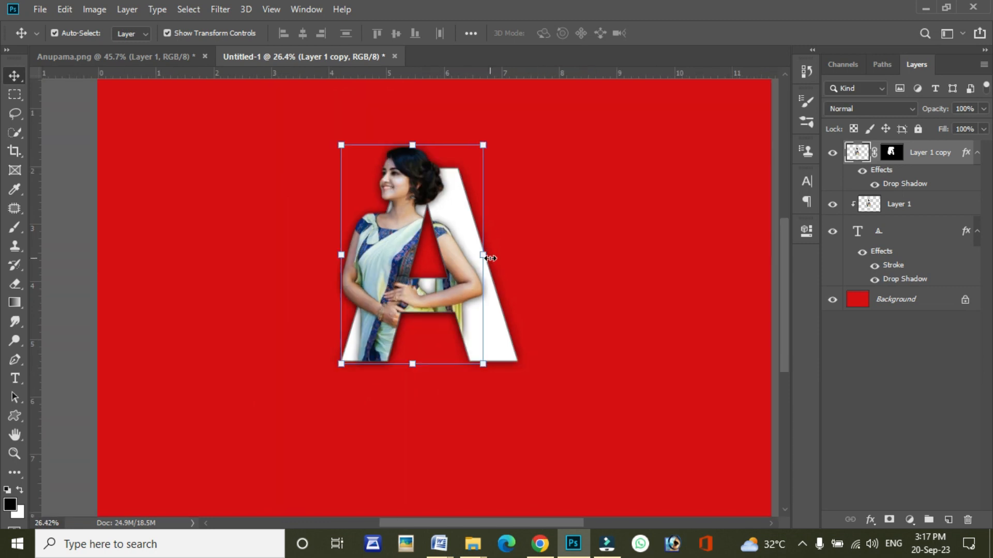
scroll(490, 259, up, 2)
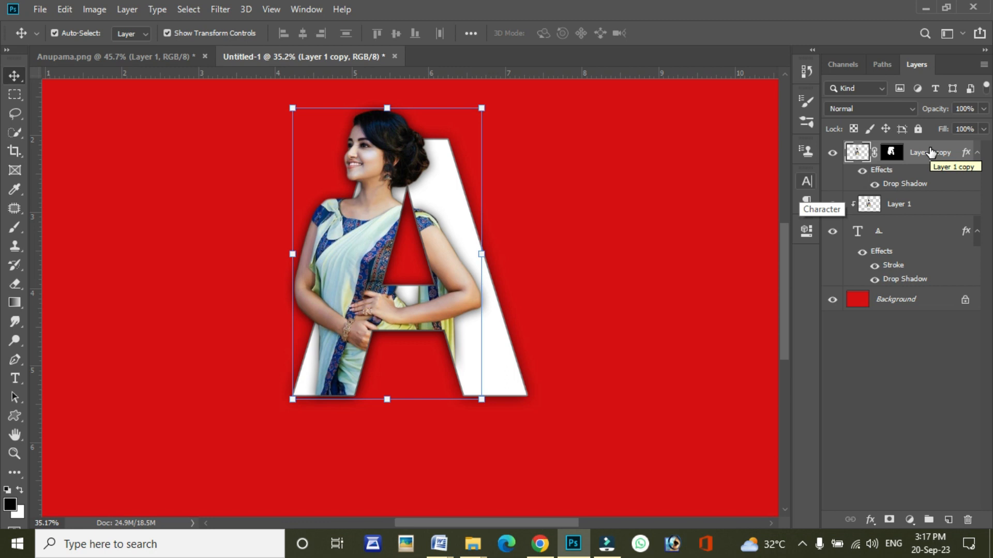
ctrl+click(926, 204)
ctrl+click(891, 232)
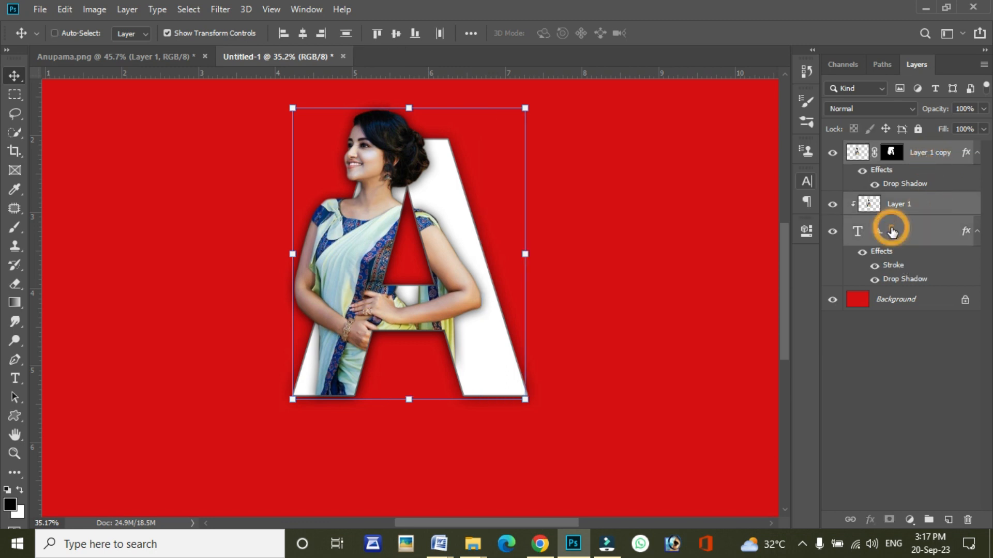
click(929, 519)
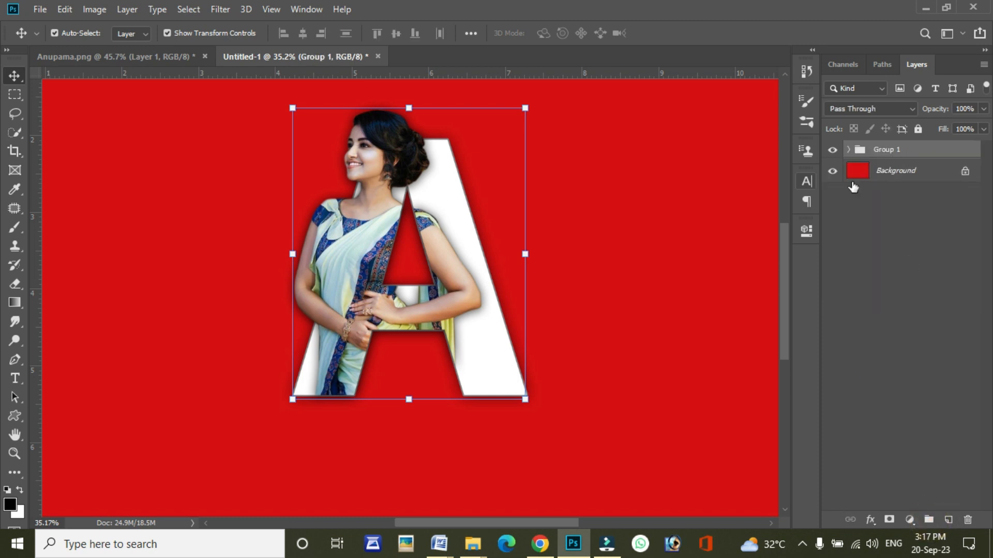
drag(877, 155, 948, 519)
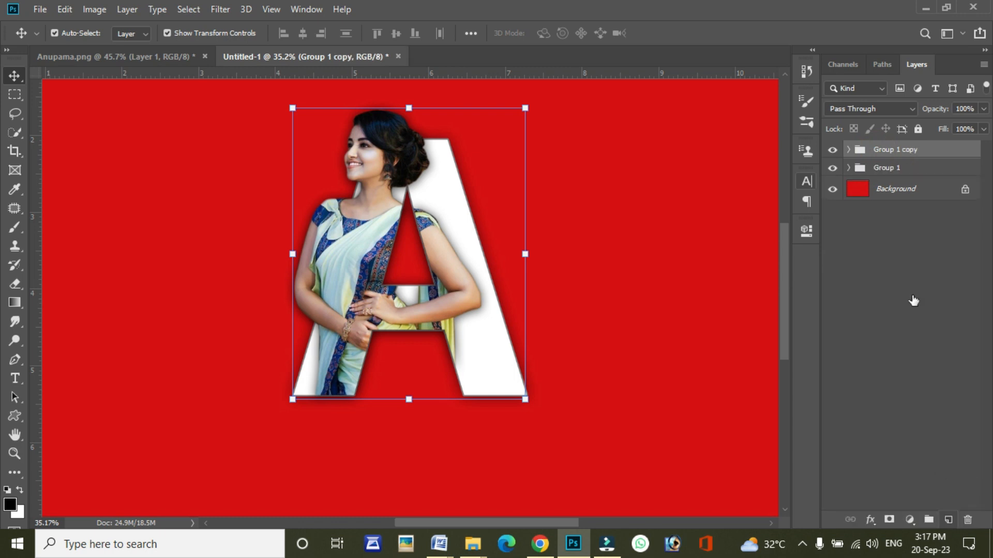
Step: Flip the original Group 1 vertically with Free Transform
click(888, 168)
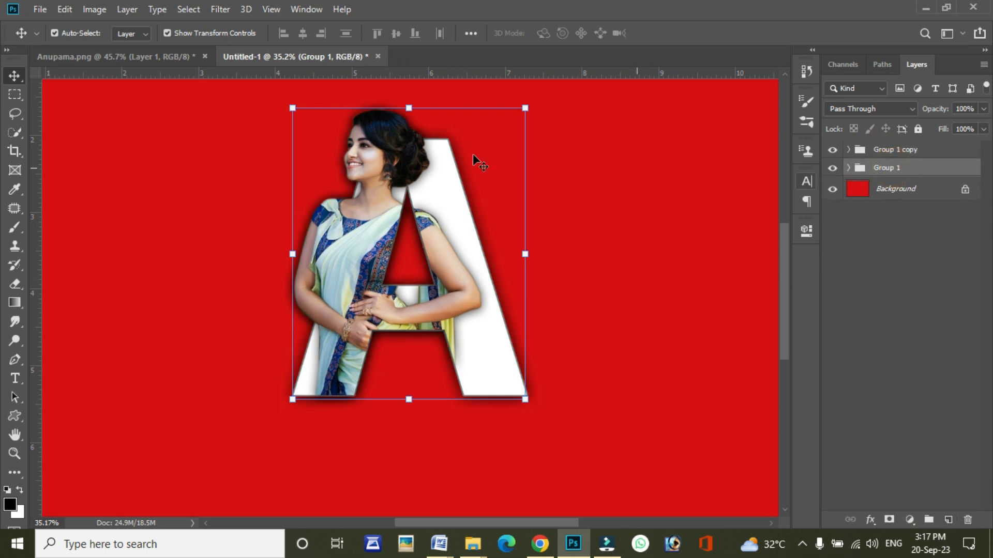
click(409, 108)
right_click(410, 171)
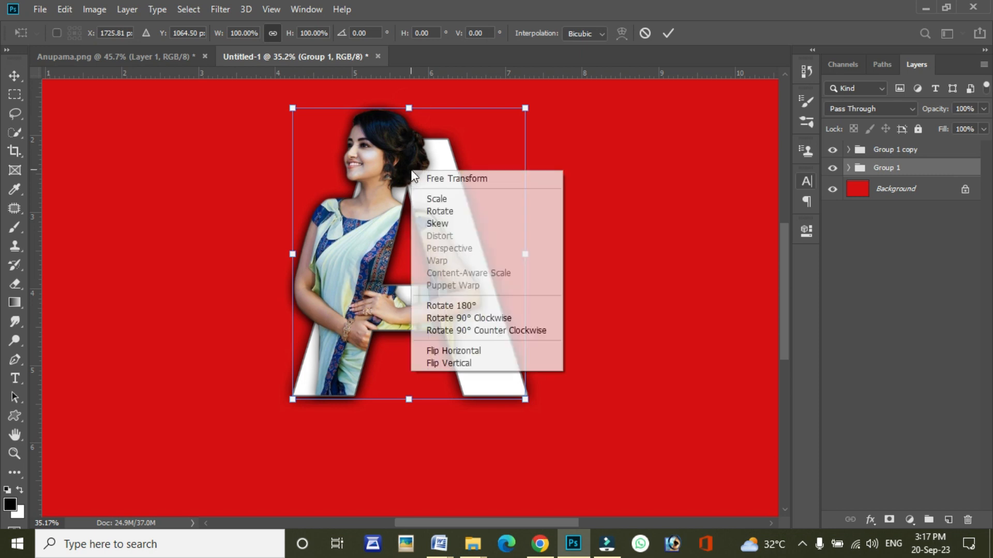
click(446, 364)
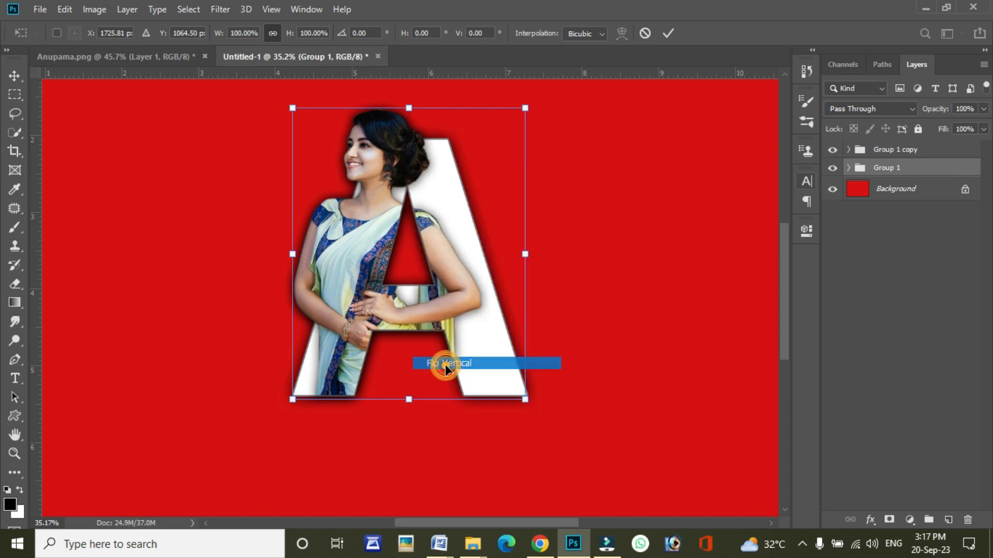
Step: Move the flipped group straight below the upright letter so their bases nearly touch, and apply the transform
scroll(448, 217, down, 1)
drag(445, 201, 445, 380)
key(Right)
key(Right)
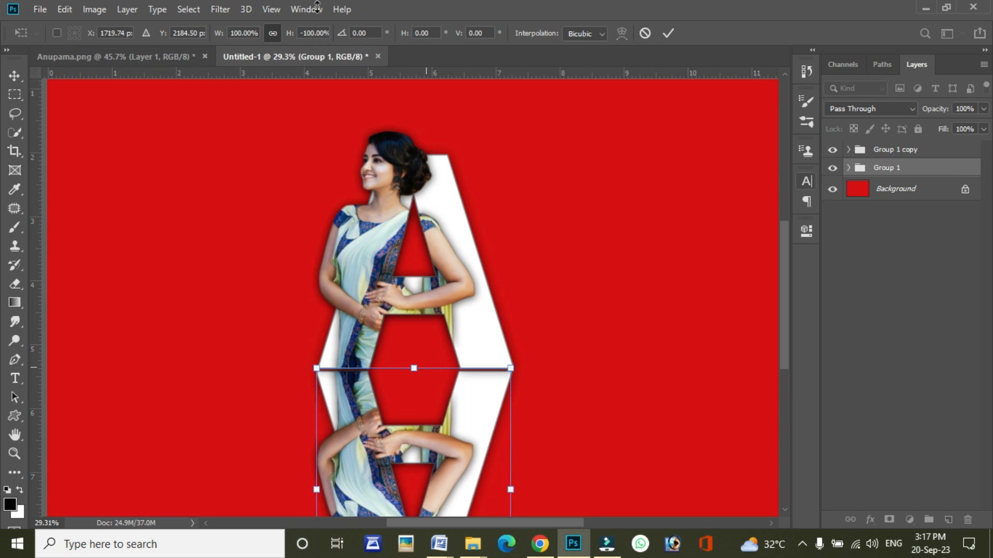
key(Down)
key(Down)
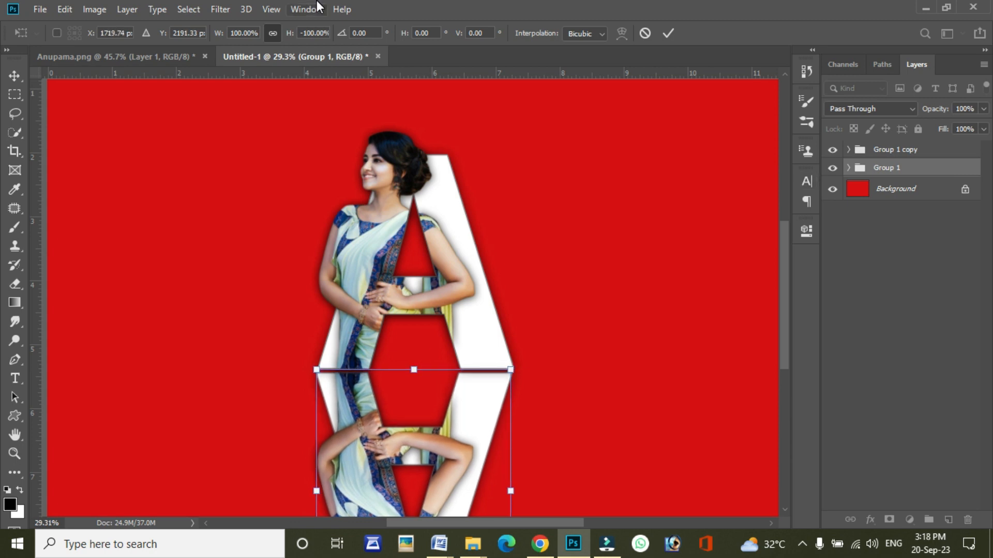
key(Down)
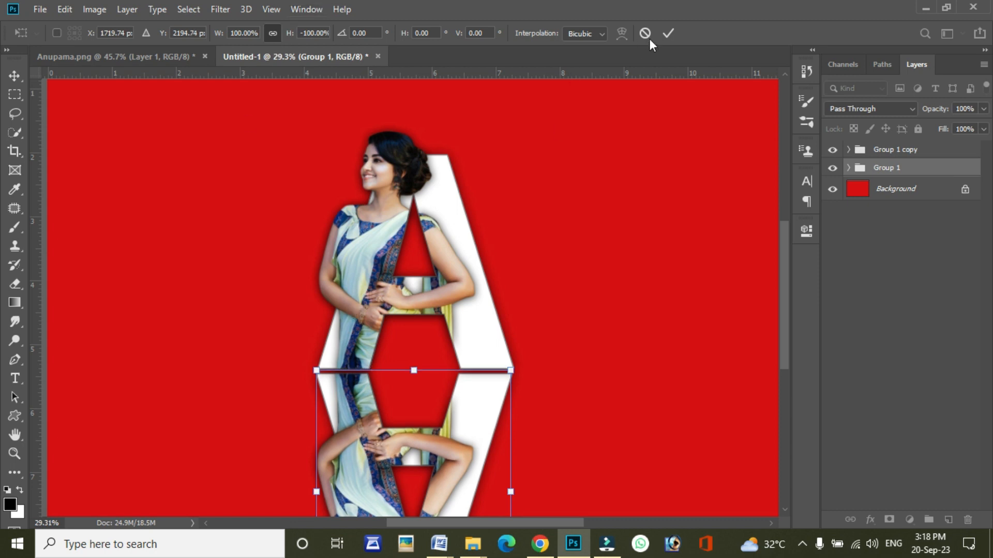
click(668, 33)
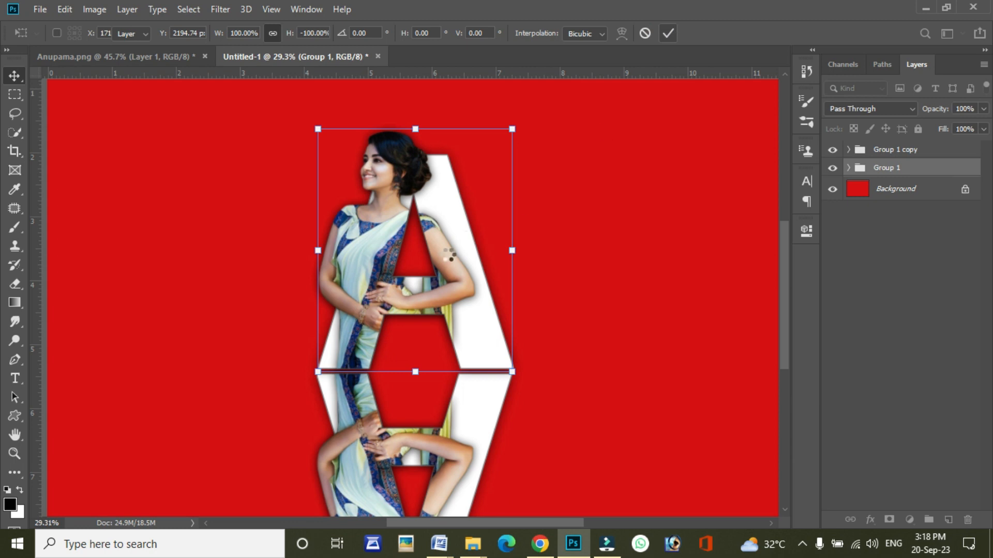
Step: Add a layer mask to Group 1, fade the reflection downward with a white-to-black linear gradient, and set the group opacity to 80%
scroll(446, 255, down, 3)
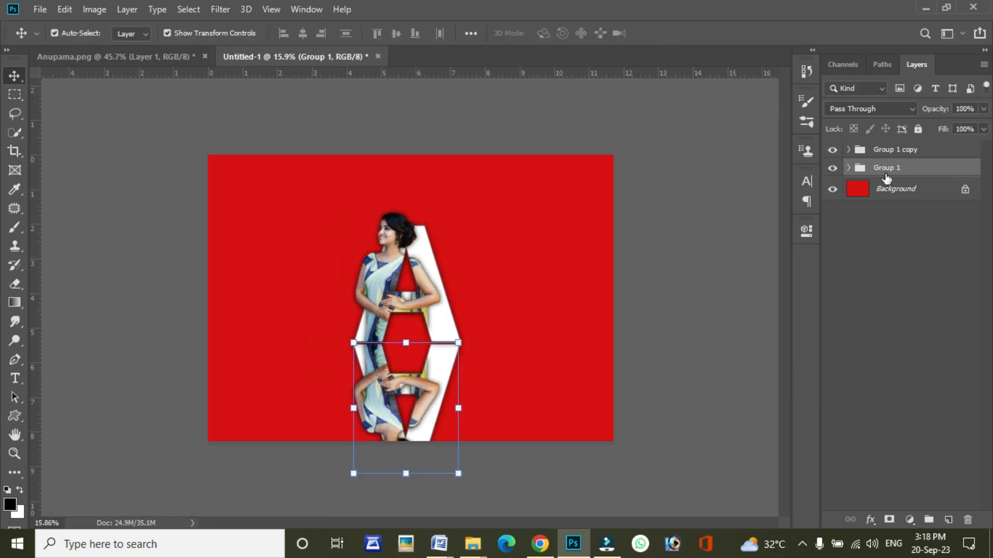
click(888, 521)
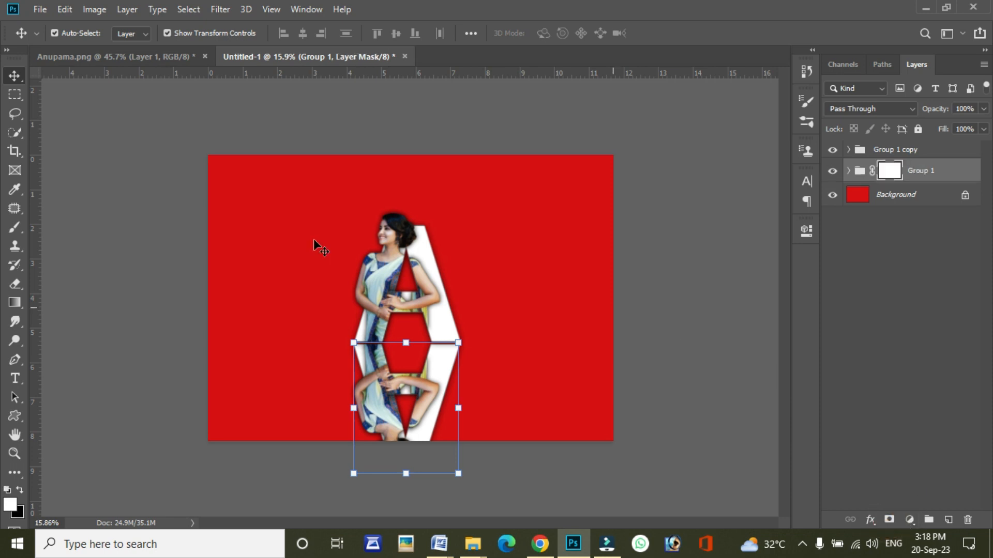
click(15, 305)
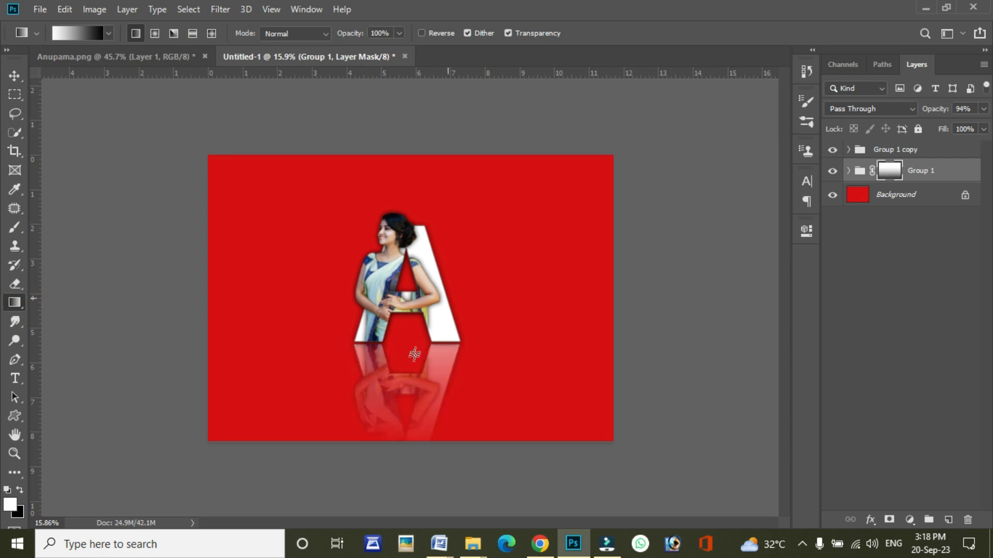
scroll(414, 354, up, 3)
drag(395, 345, 406, 488)
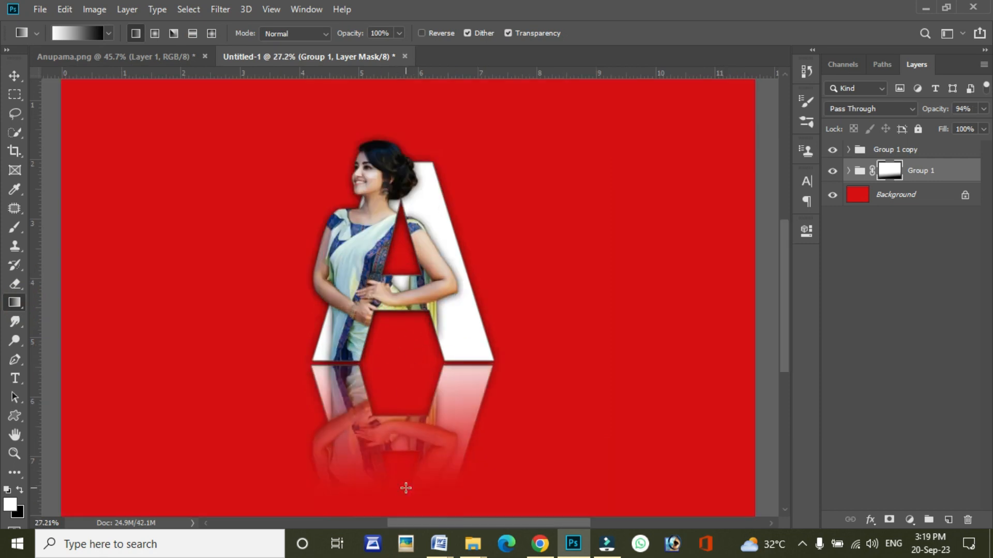
drag(931, 108, 925, 110)
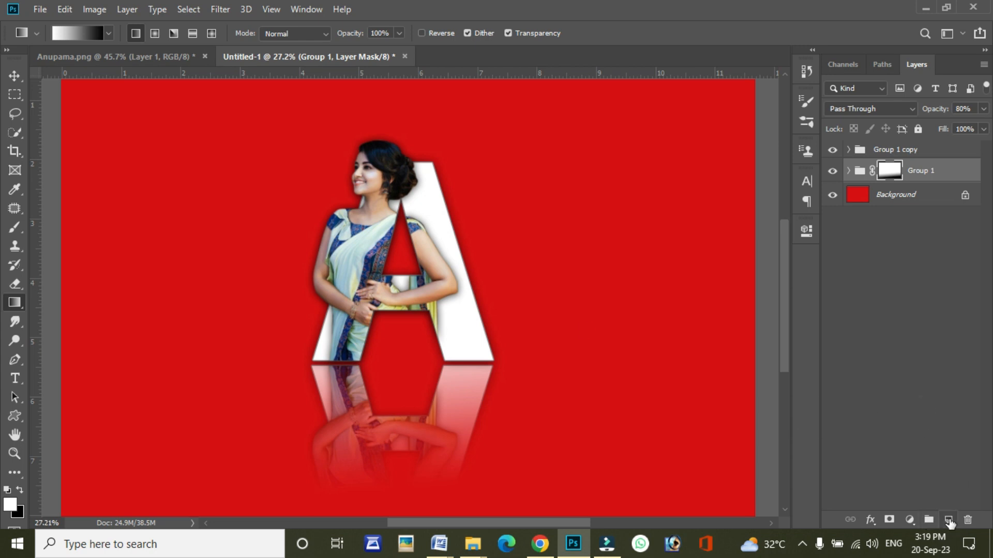
Step: Create a new layer above Group 1 and paint a horizontal black stroke along the letter's base with the 338 px soft brush
click(949, 520)
key(d)
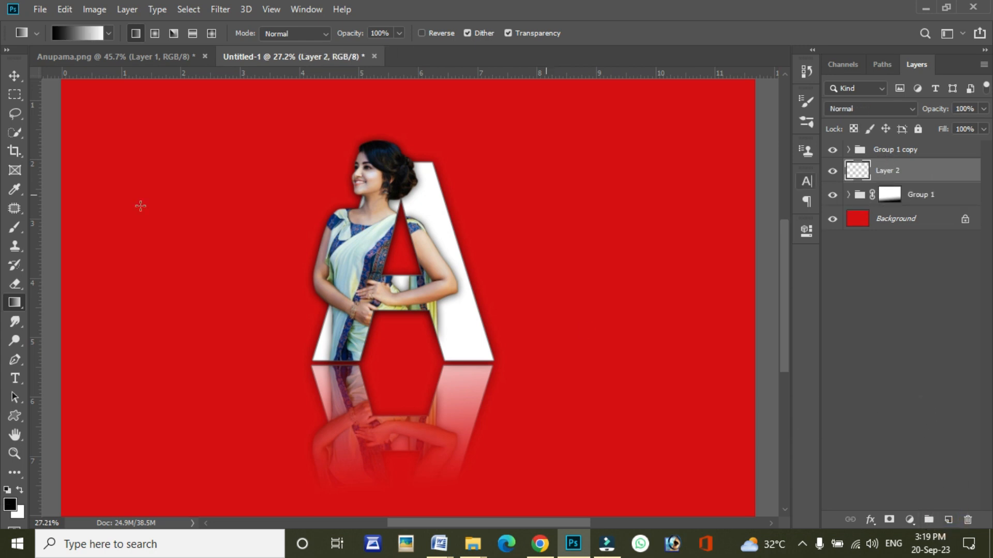
key(ctrl+0)
click(15, 228)
drag(279, 346, 445, 347)
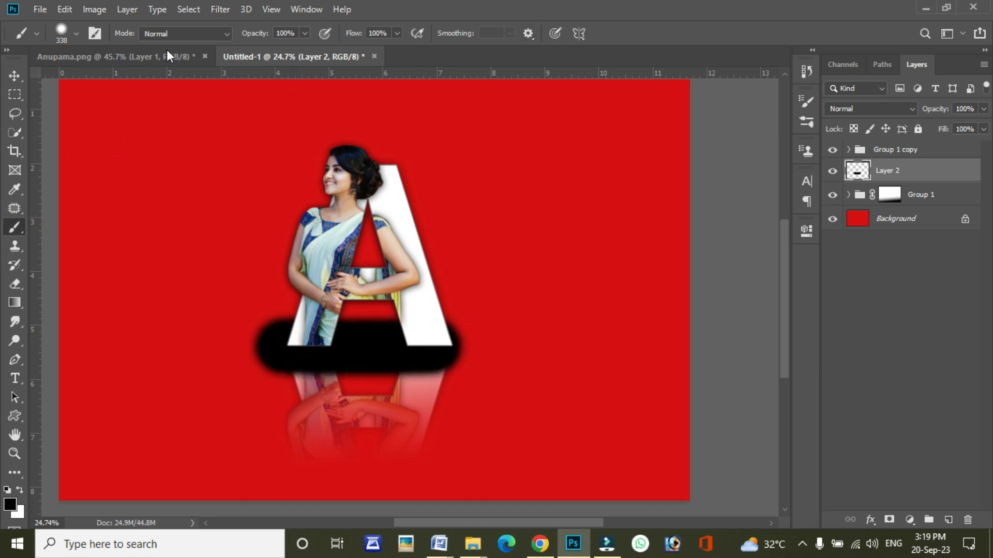
Step: Apply a Gaussian Blur with a radius of 202.1 pixels to the black stroke on Layer 2
click(220, 9)
mouse_move(392, 182)
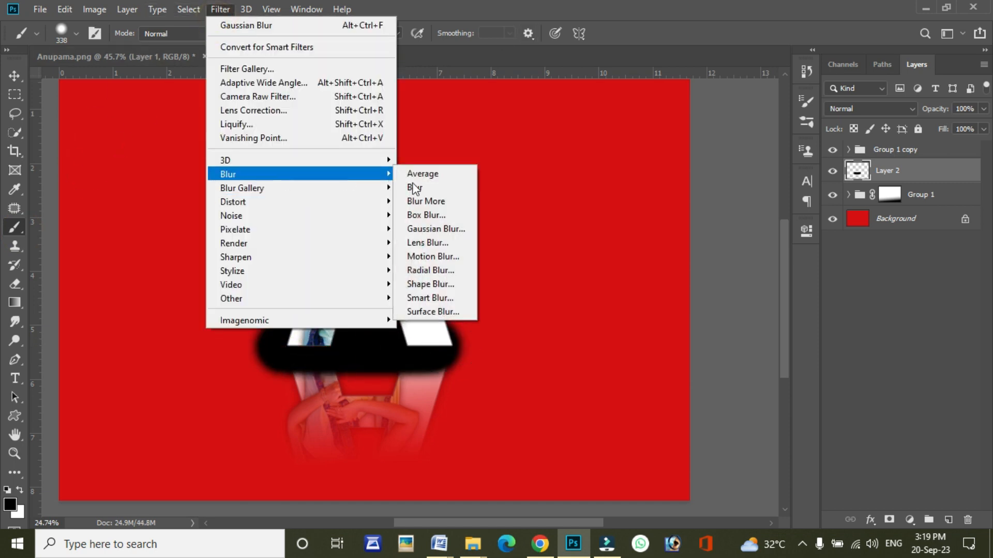
click(436, 229)
drag(710, 308, 722, 313)
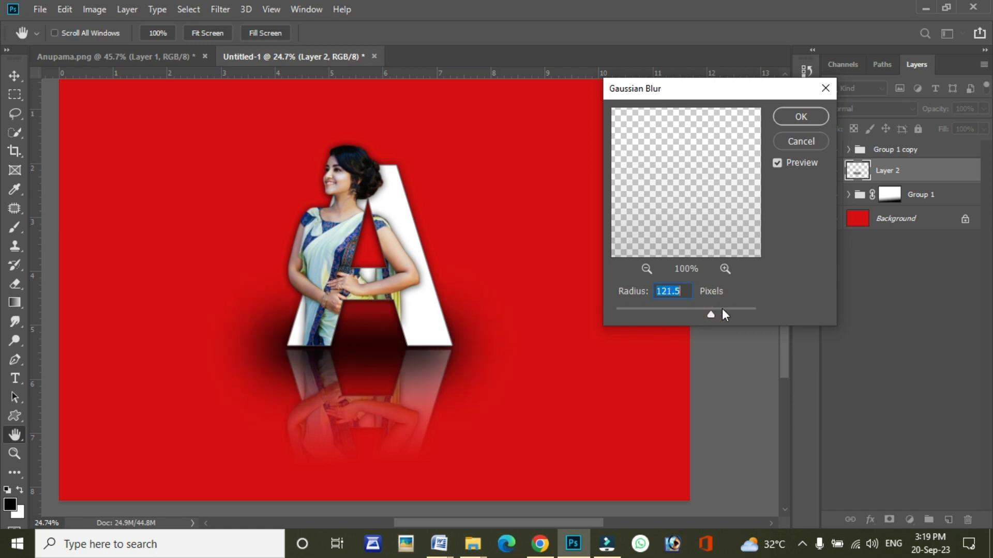
click(731, 310)
click(800, 117)
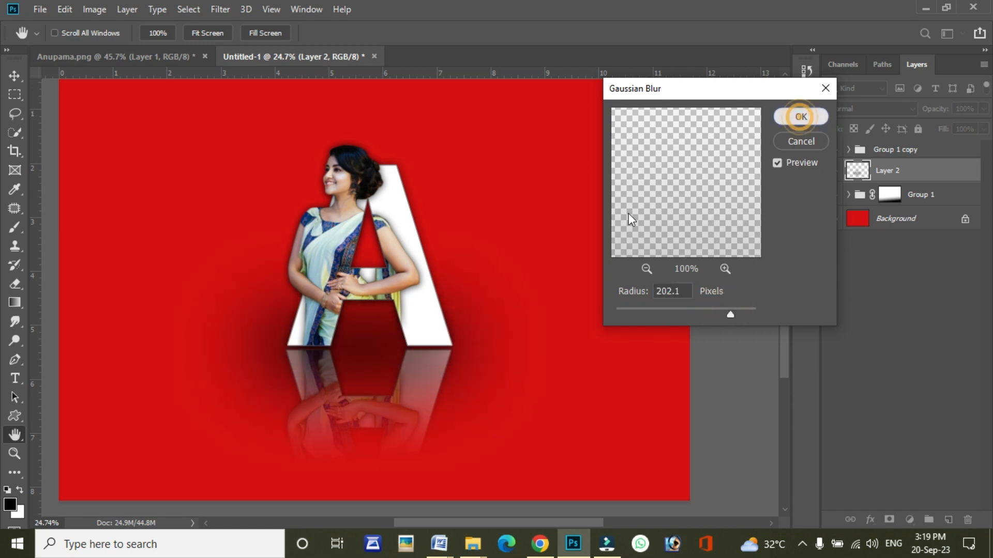
Step: Squash the blurred shadow to about 38% height, center it along the base of the letter, and apply the transform
scroll(373, 281, down, 3)
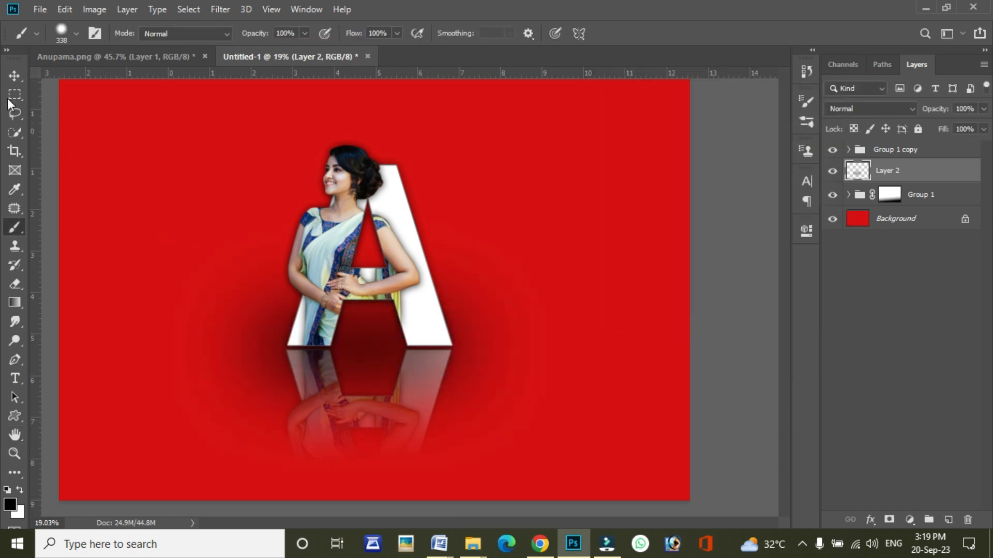
click(21, 78)
drag(400, 254, 397, 321)
drag(398, 448, 423, 358)
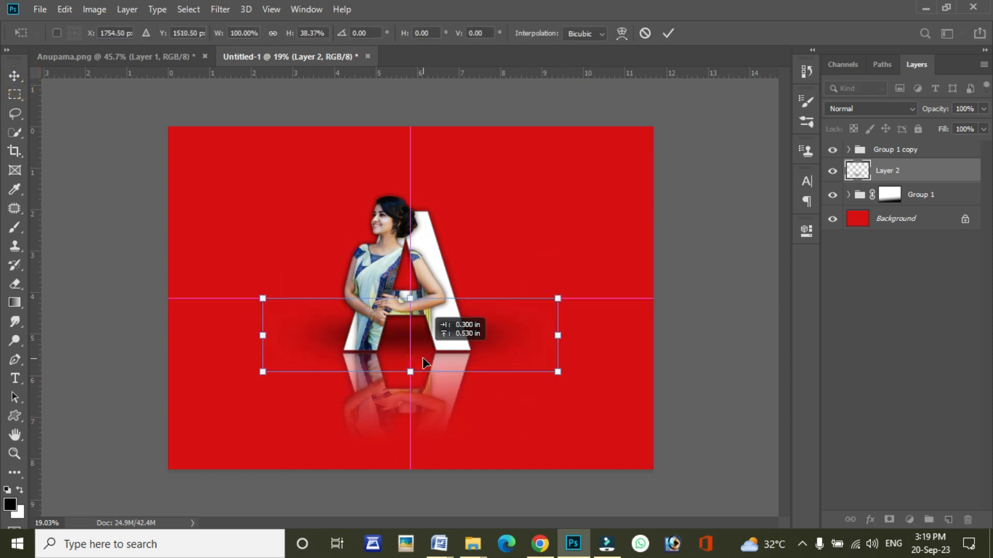
key(Return)
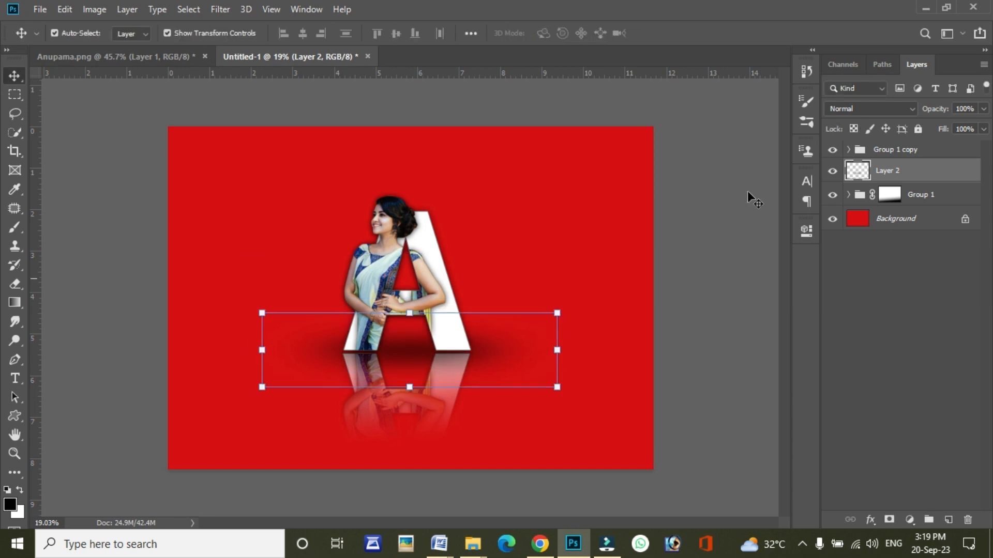
Step: Move the blurred shadow layer below Group 1 in the layer stack
drag(918, 172, 917, 197)
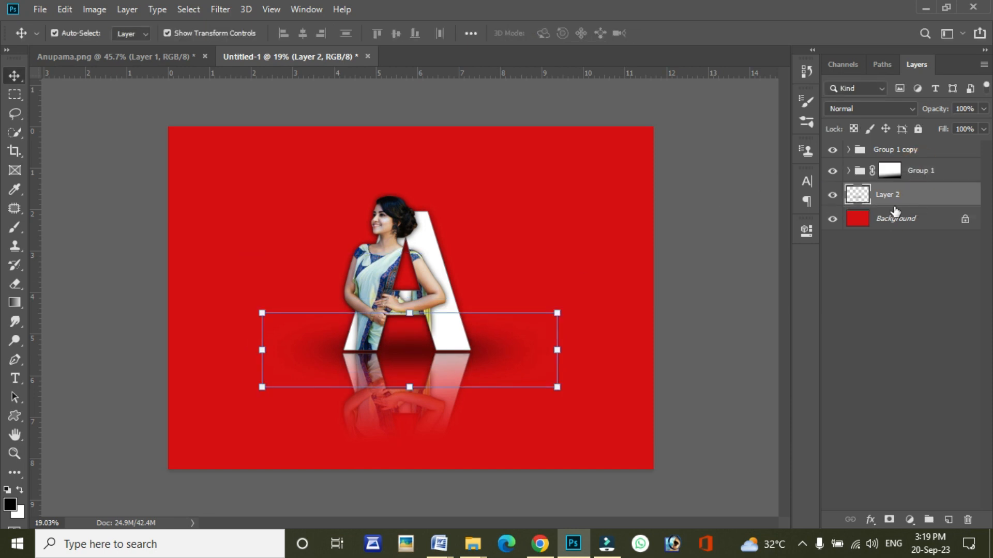
Step: Add the woman's name in white capitals as a new text layer and position it beside the letter's lower half
click(19, 381)
click(239, 259)
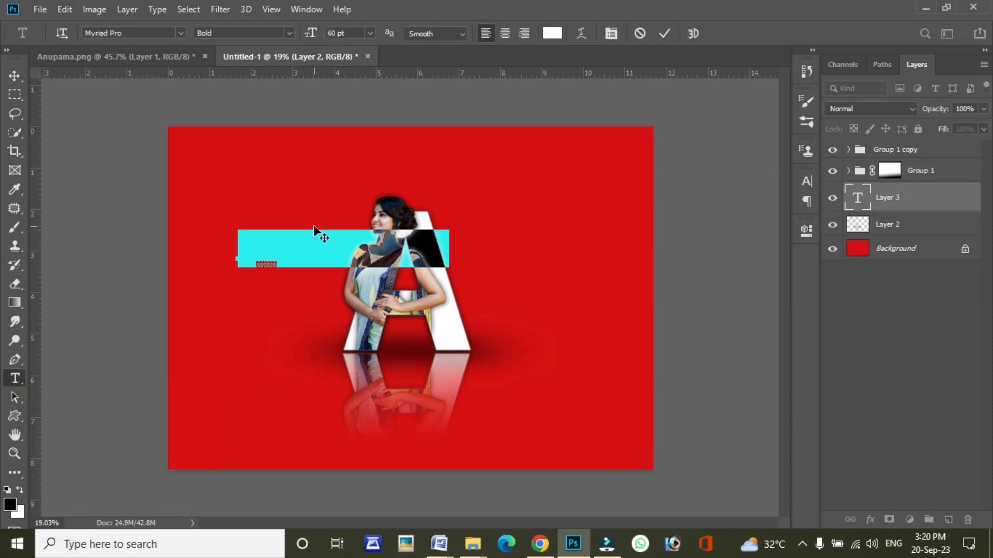
text(ANUPAM)
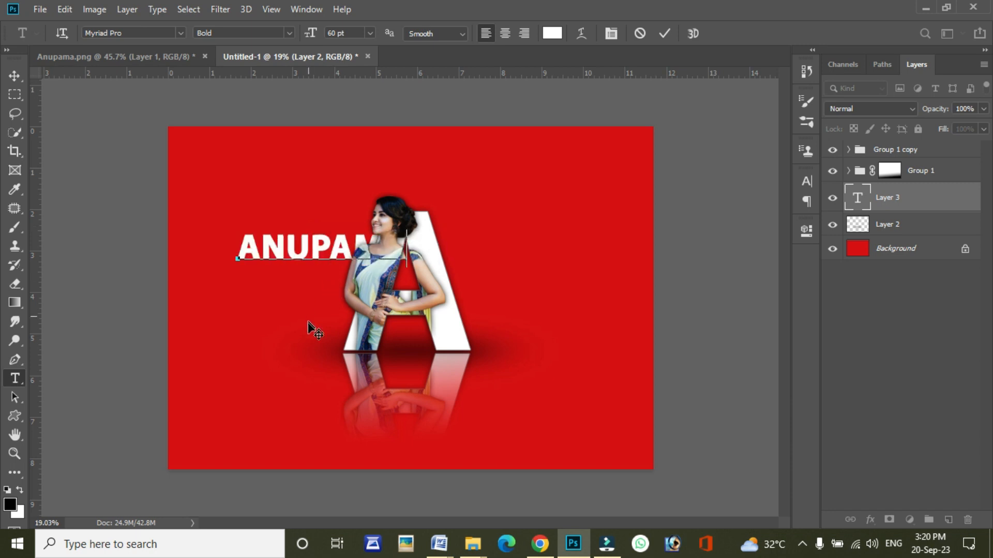
drag(309, 323, 281, 393)
Step: Set the whole name text to 30 pt in the Regular style of Myriad Pro
key(ctrl+a)
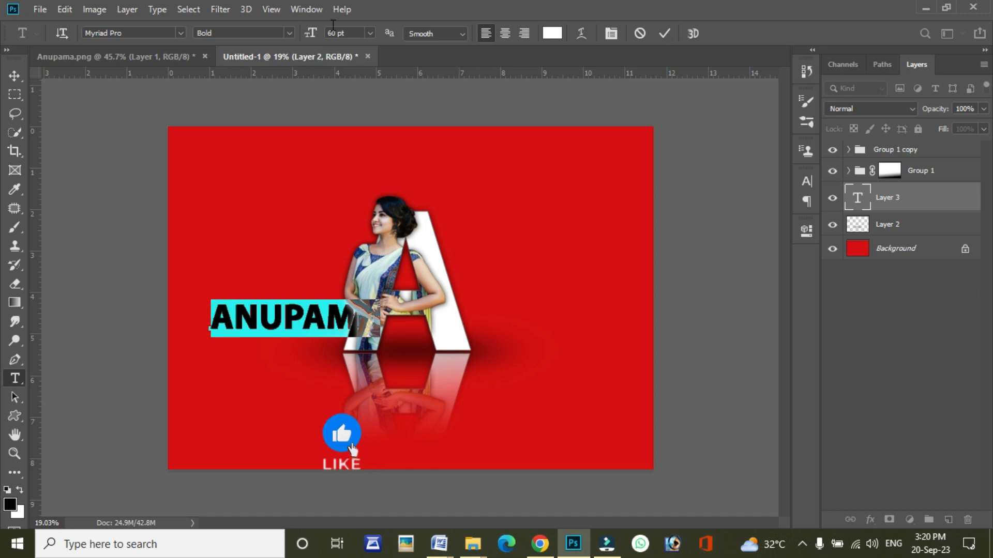
click(341, 33)
scroll(341, 32, down, 20)
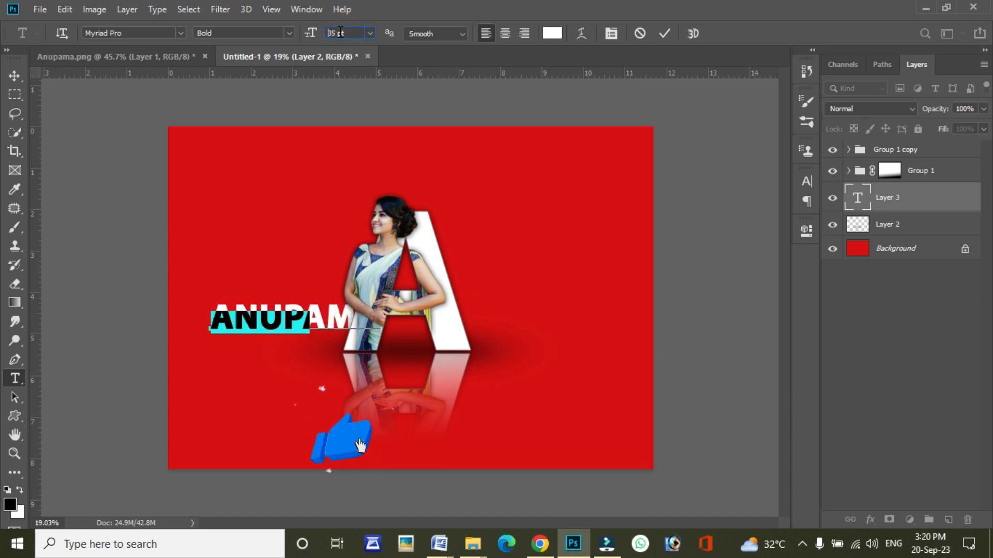
click(289, 32)
click(259, 96)
Step: Set the tracking of the name text to 240 and commit the text edit
click(807, 181)
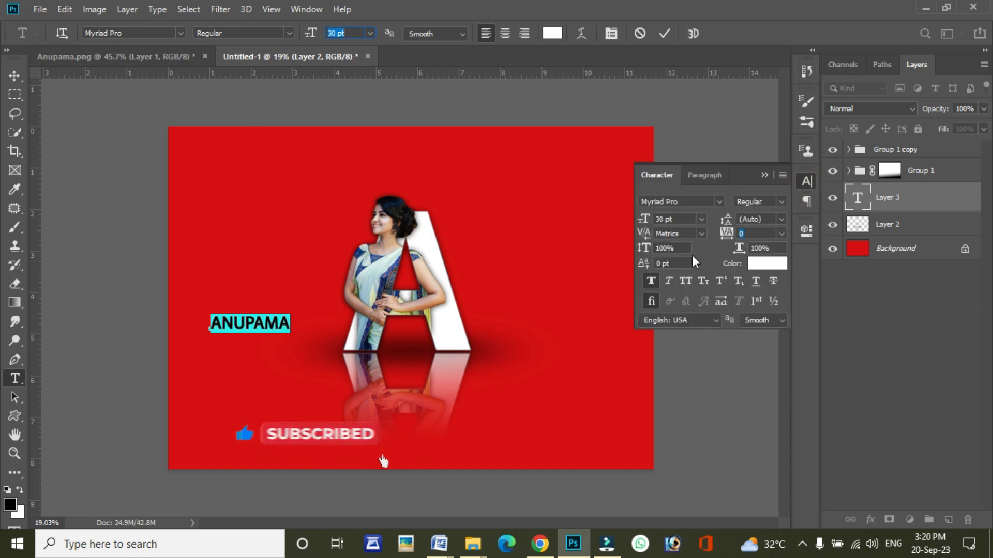
click(762, 235)
scroll(760, 235, up, 18)
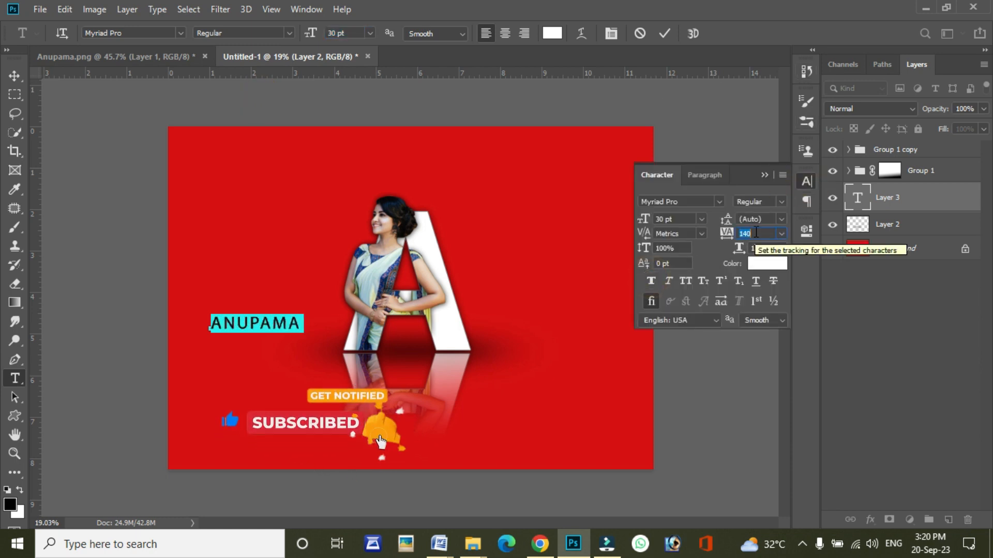
scroll(756, 234, up, 6)
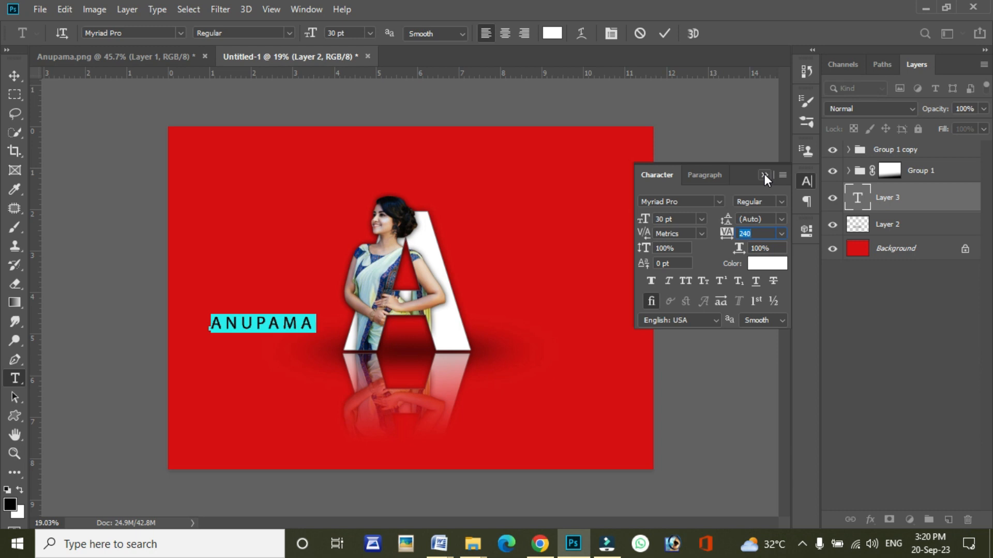
click(765, 174)
click(664, 34)
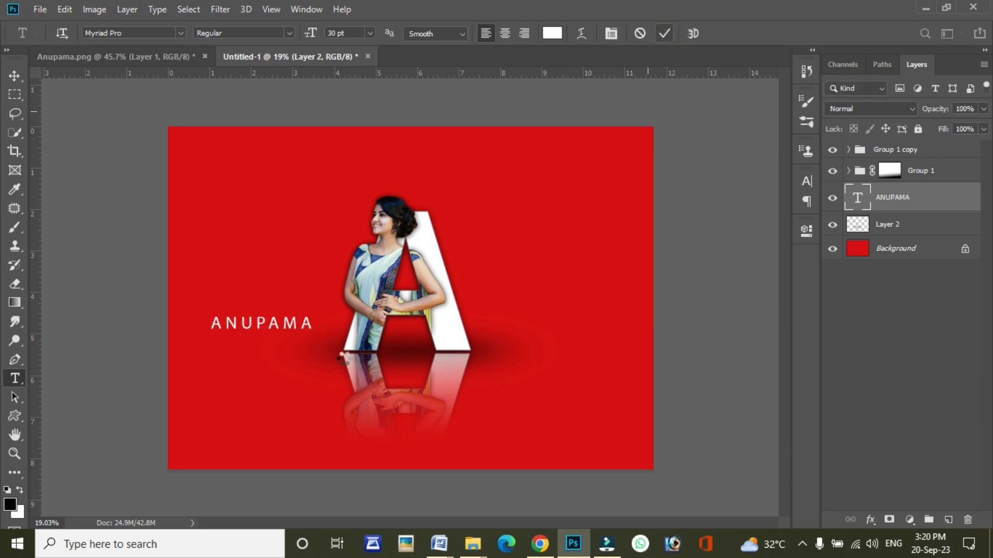
Step: Scale the name text down to fit between the letter's legs, place it just above the base line, and apply the transform
click(15, 76)
scroll(326, 316, up, 3)
drag(290, 393, 535, 401)
key(ctrl+t)
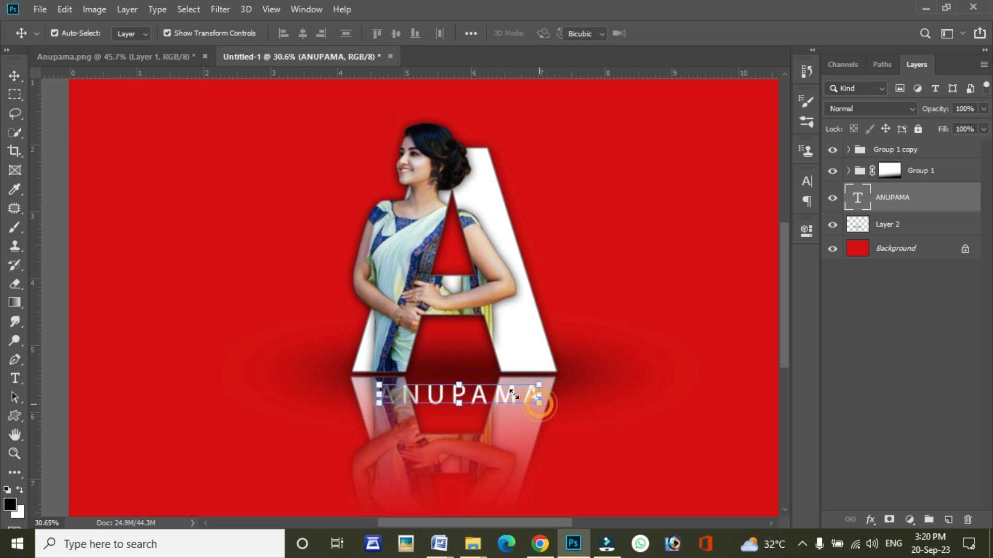
drag(325, 370, 391, 382)
drag(450, 396, 477, 369)
key(Return)
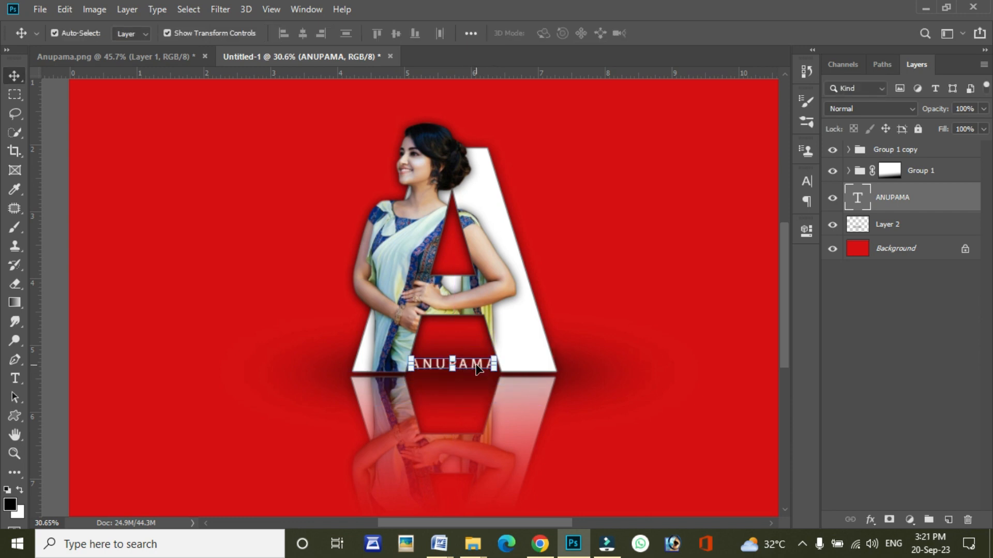
Step: Nudge the name text slightly to the right between the letter's legs and deselect it
scroll(476, 369, up, 3)
key(Right)
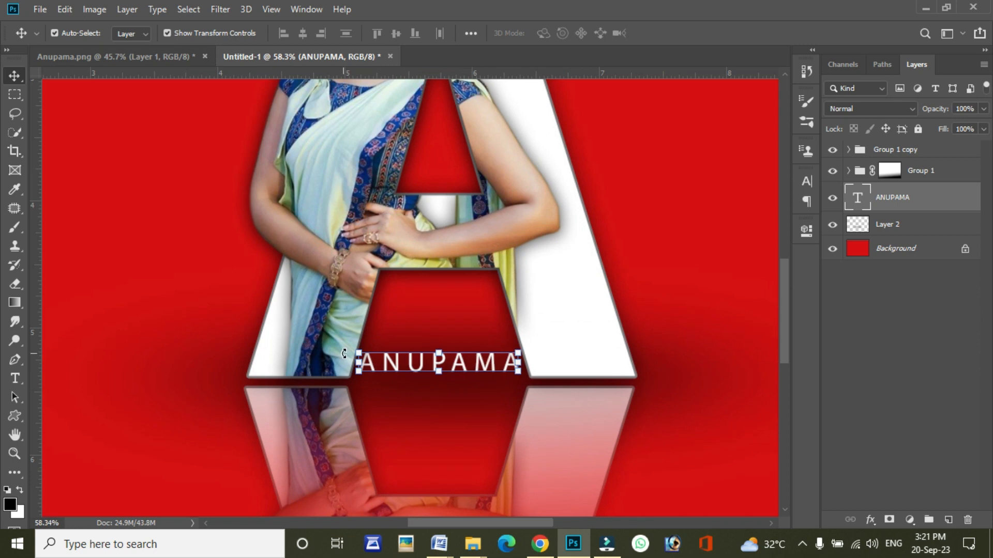
click(167, 167)
scroll(360, 319, down, 6)
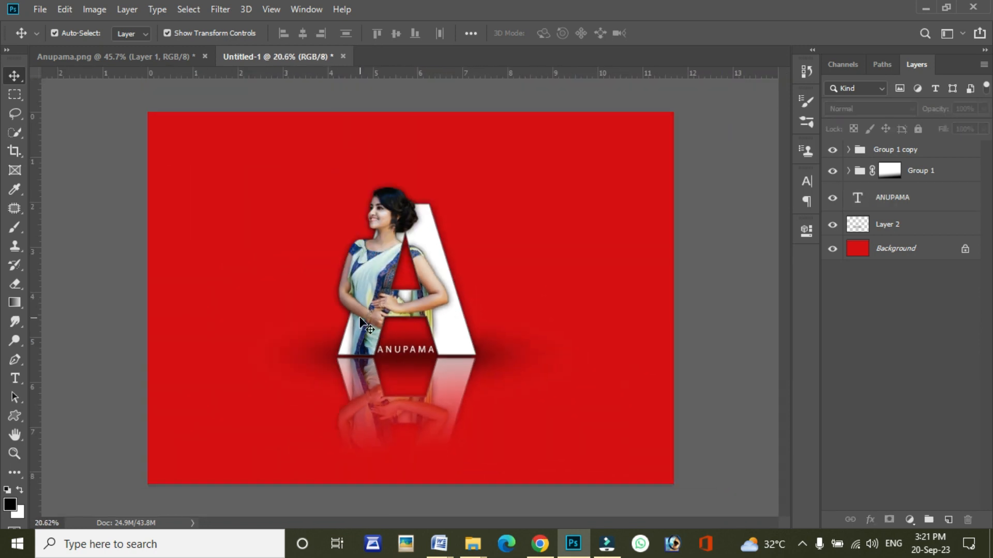
Step: Move the name text layer into Group 1 copy and deselect all layers
drag(902, 209, 888, 151)
click(516, 266)
scroll(593, 274, up, 1)
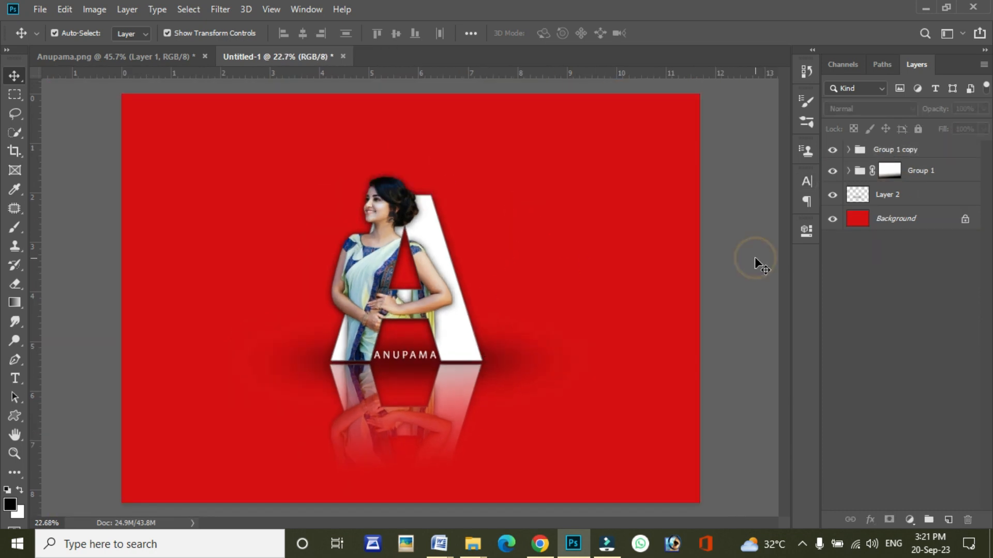